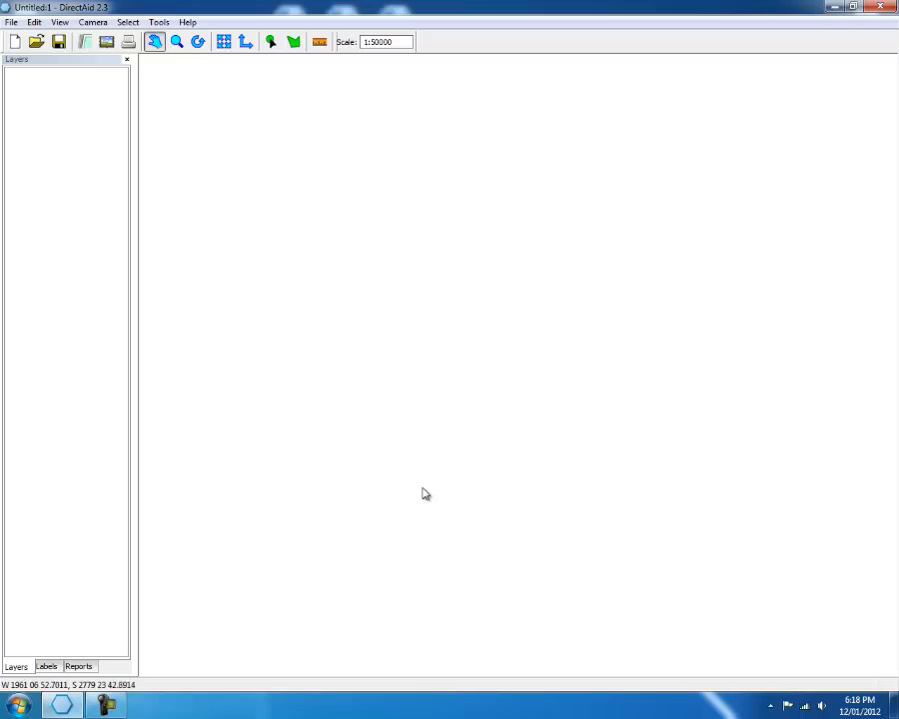
Import the Jumpingpound Creek 82O2 JPEG from Tutorials/01 Building a Project as an image layer in NAD27 / UTM zone 11N and fit it in view.
right_click(100, 308)
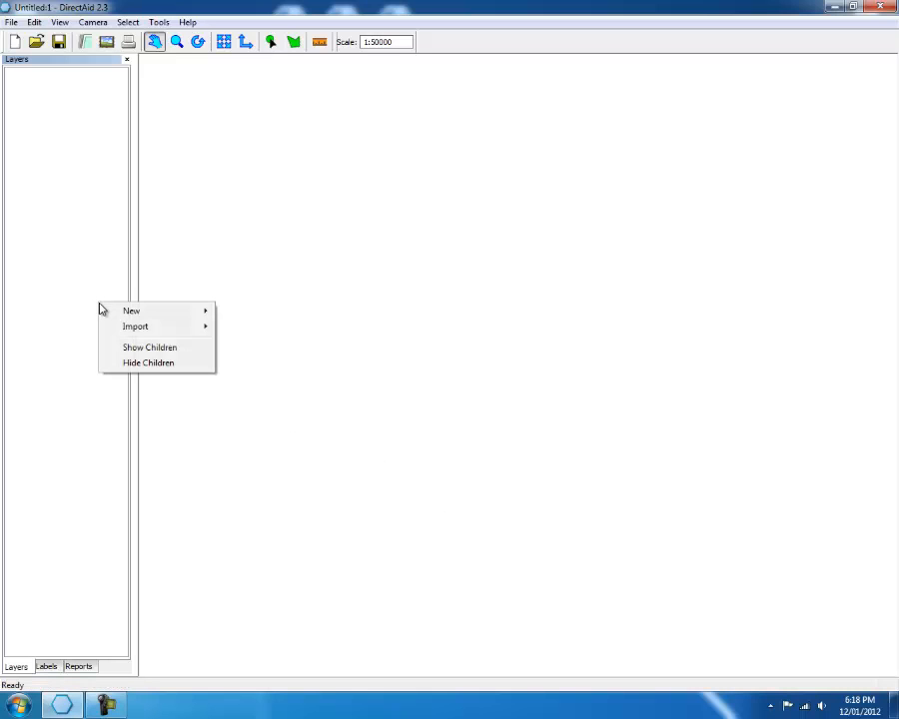
mouse_move(116, 330)
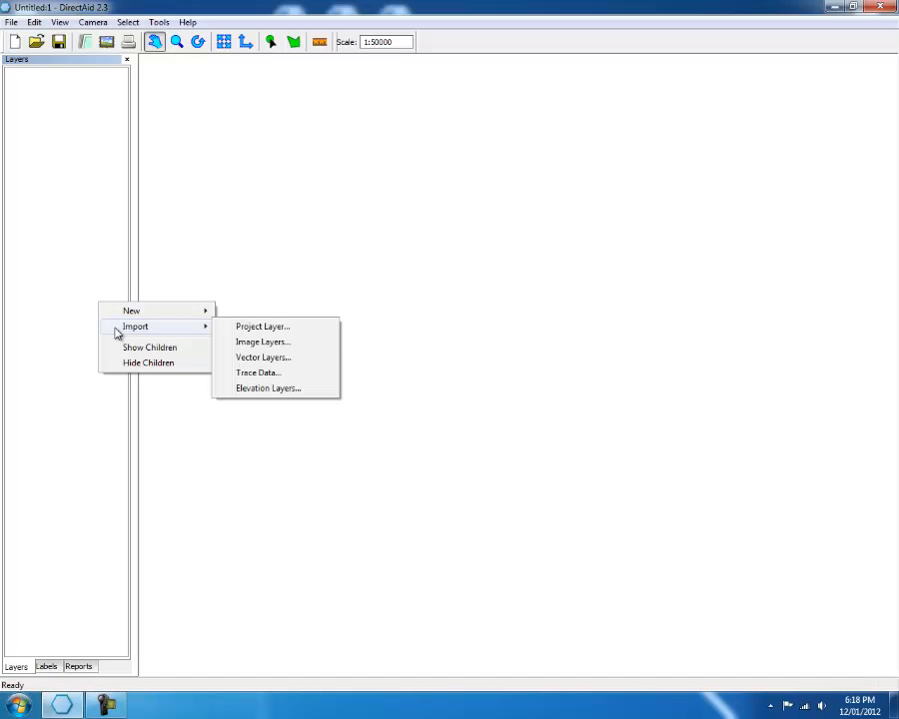
click(255, 343)
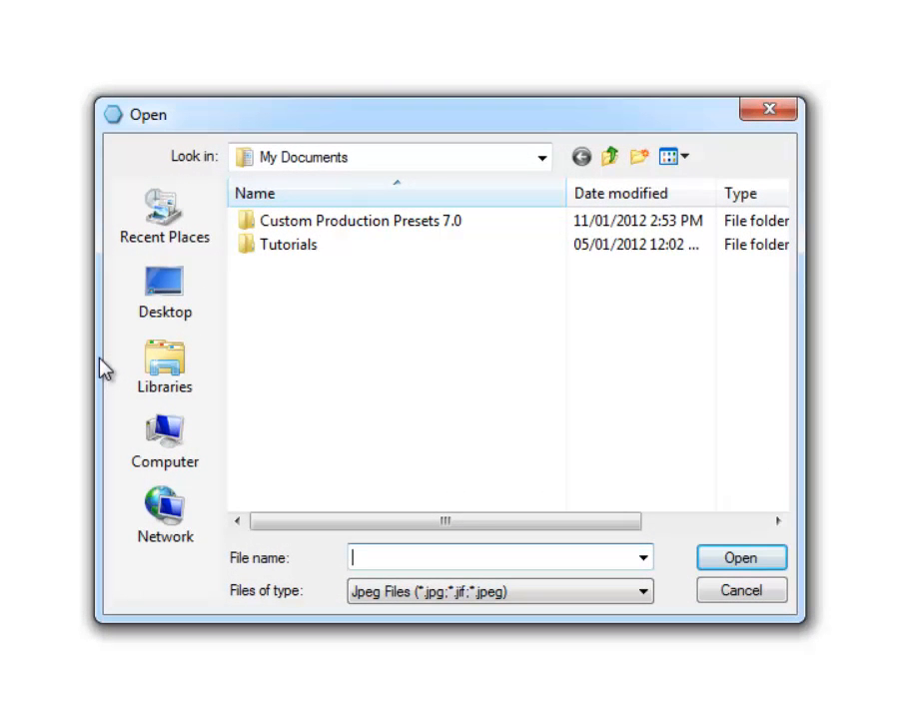
double_click(280, 246)
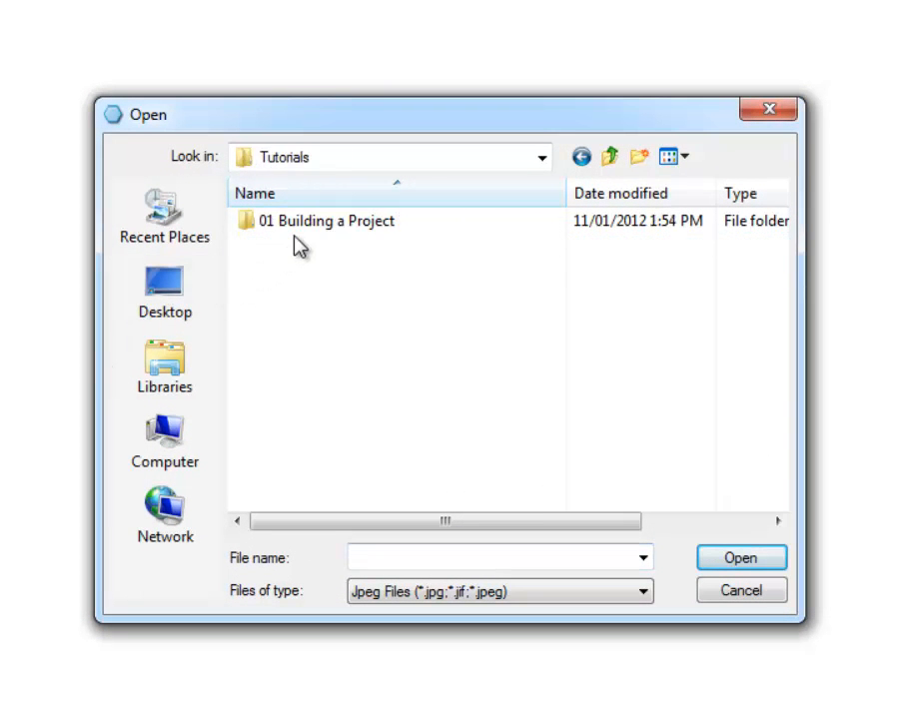
double_click(313, 233)
click(666, 261)
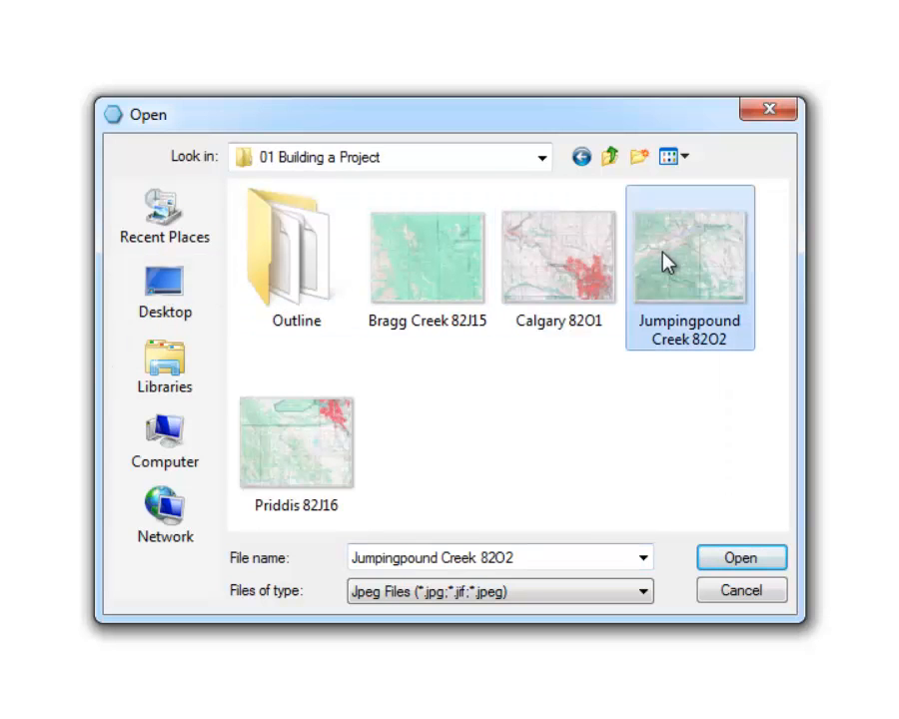
click(732, 558)
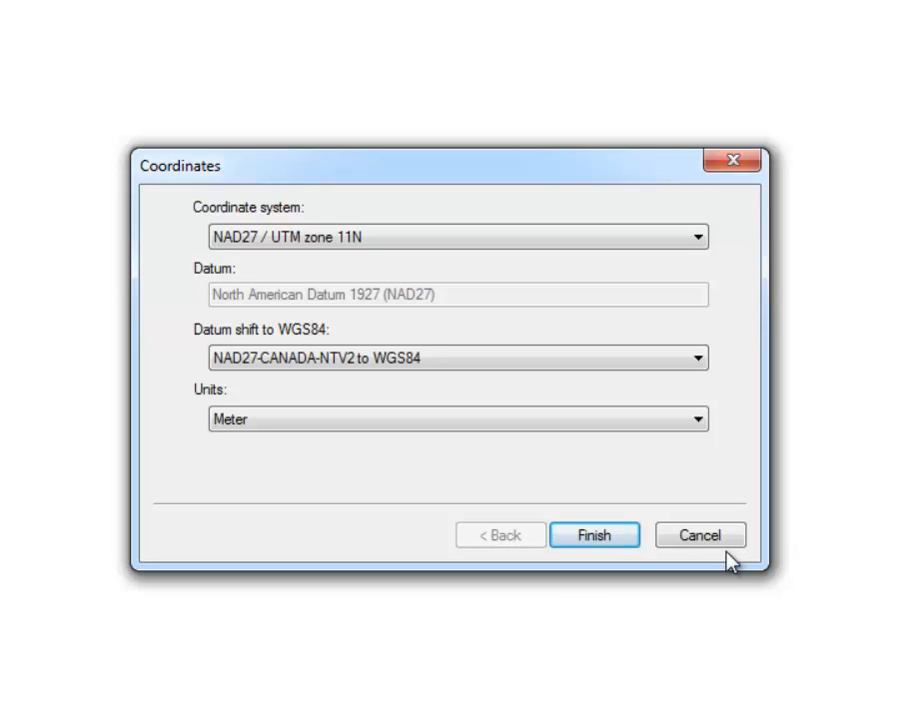
click(629, 542)
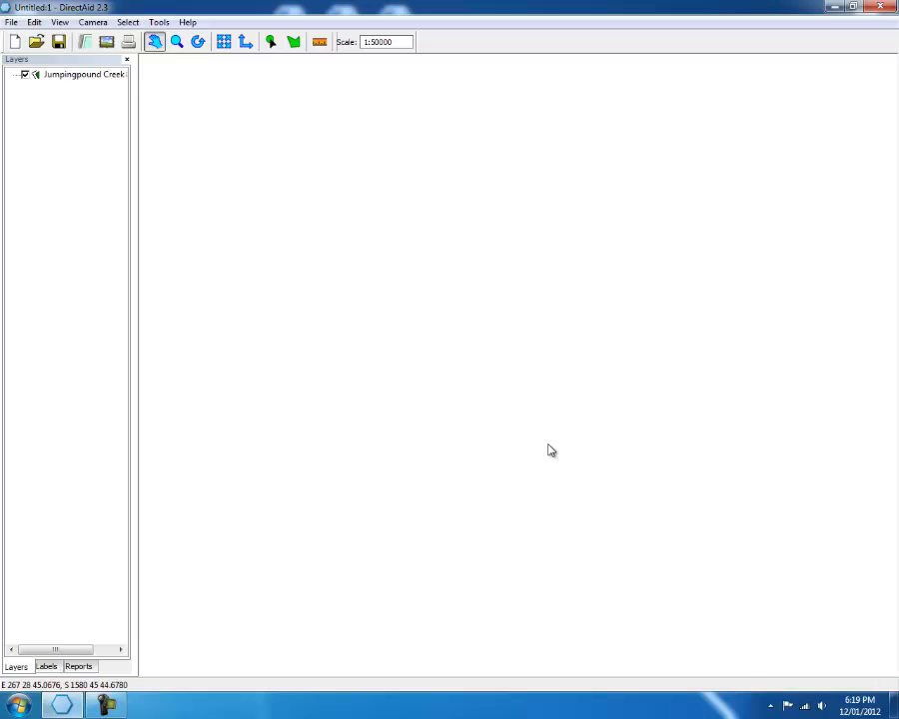
click(230, 43)
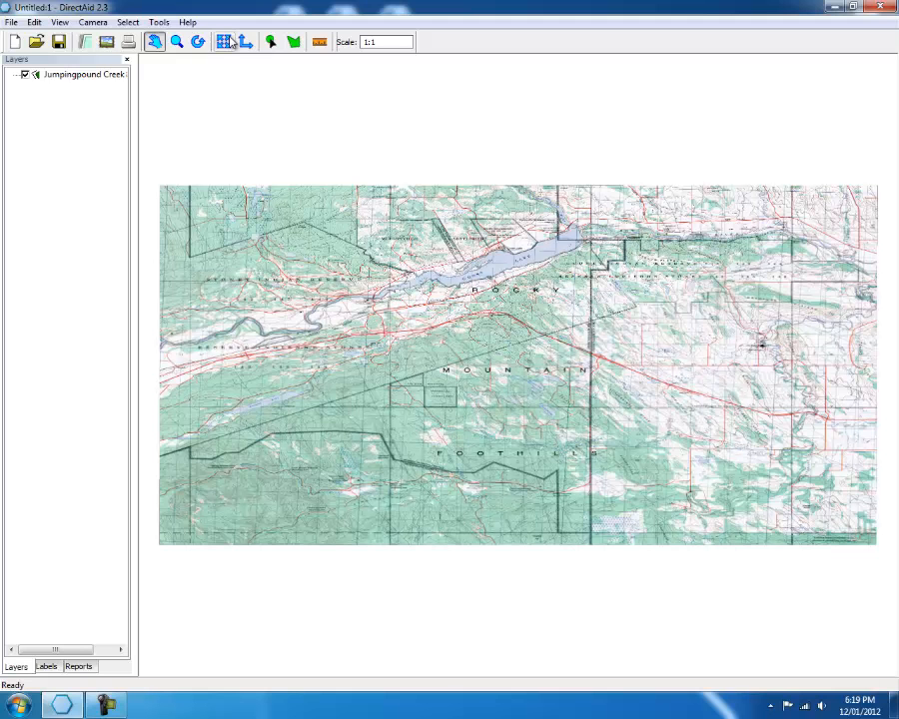
In the camera's coordinate options, search all coordinate systems by name for "utm zone 11n".
click(90, 22)
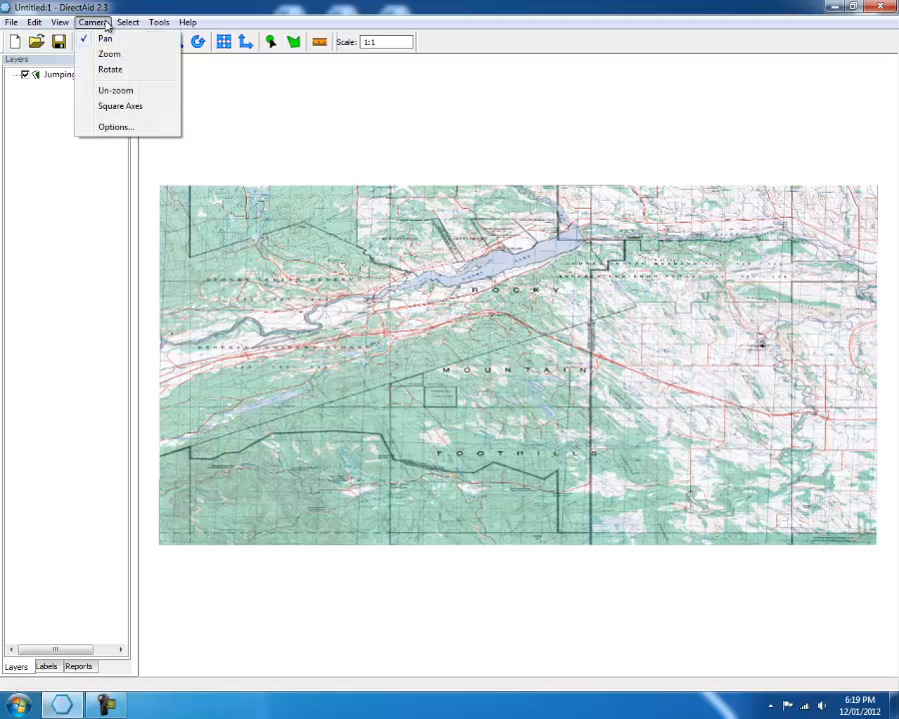
click(114, 126)
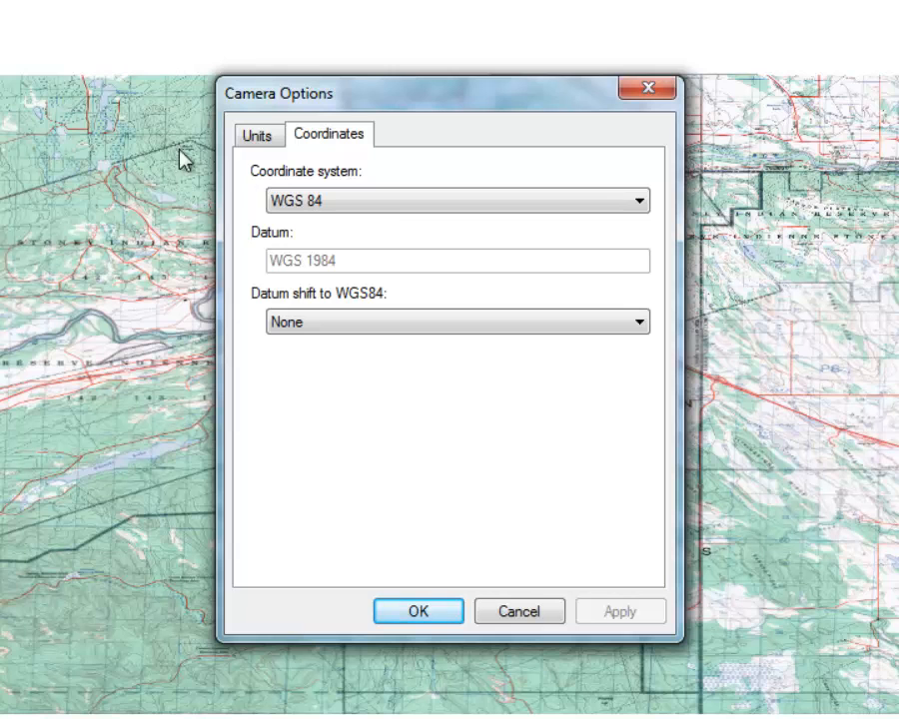
click(304, 206)
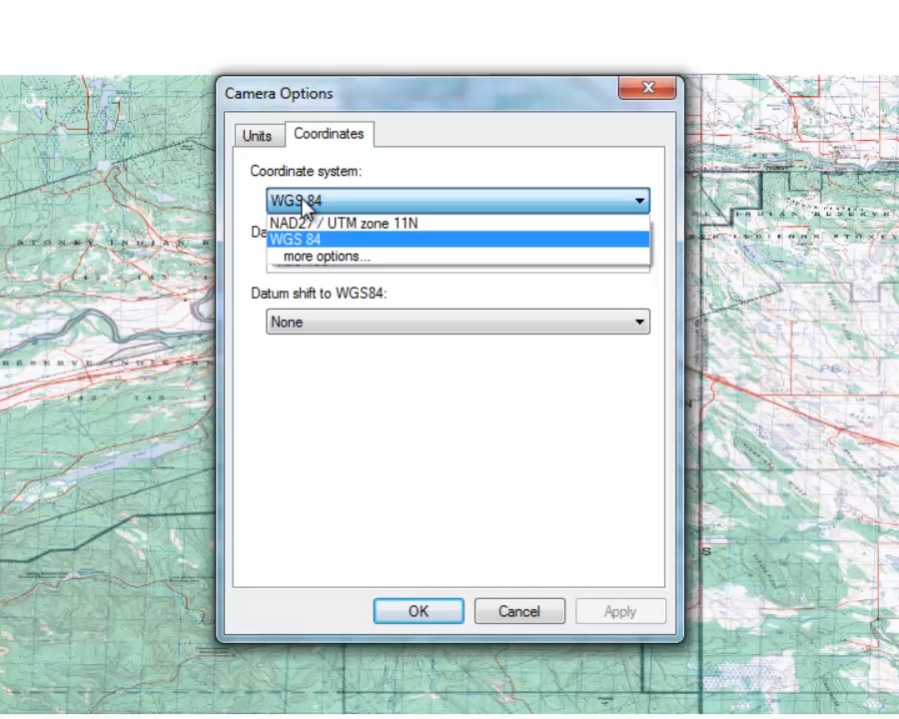
click(307, 257)
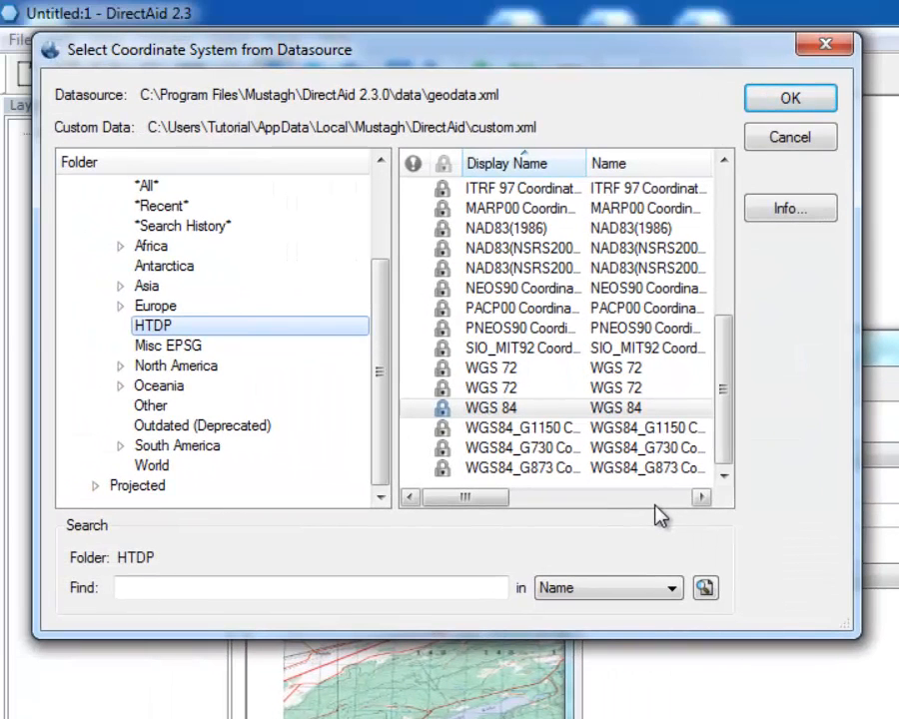
drag(388, 341, 394, 226)
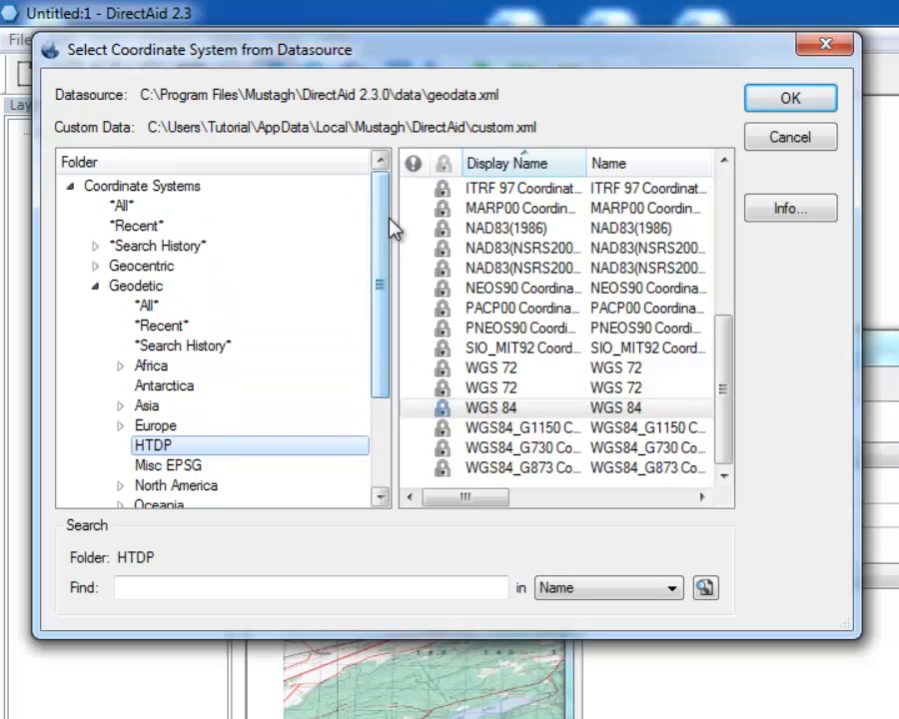
click(197, 189)
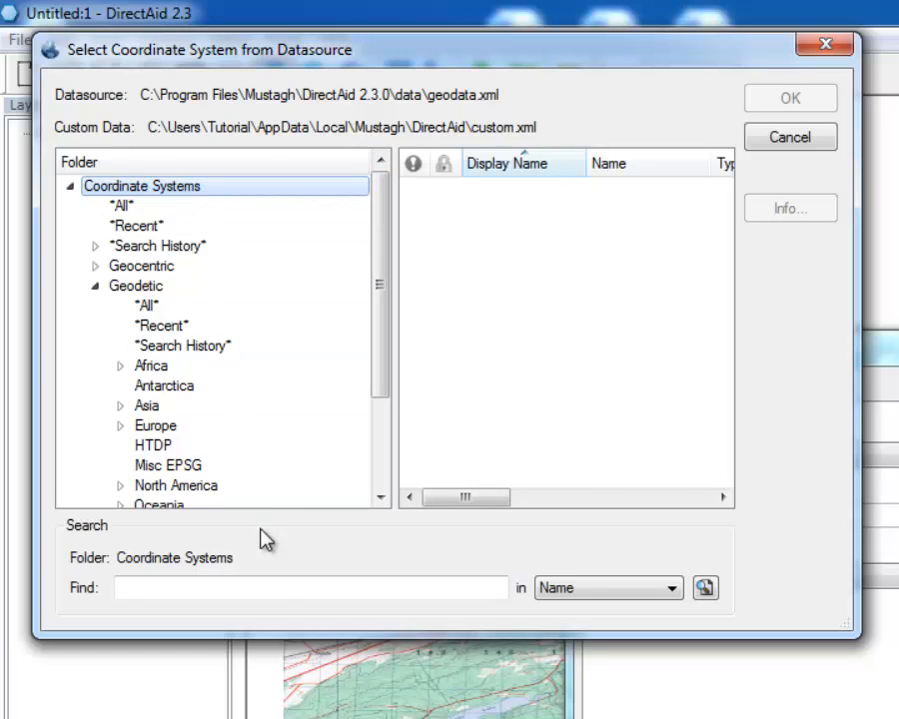
click(279, 587)
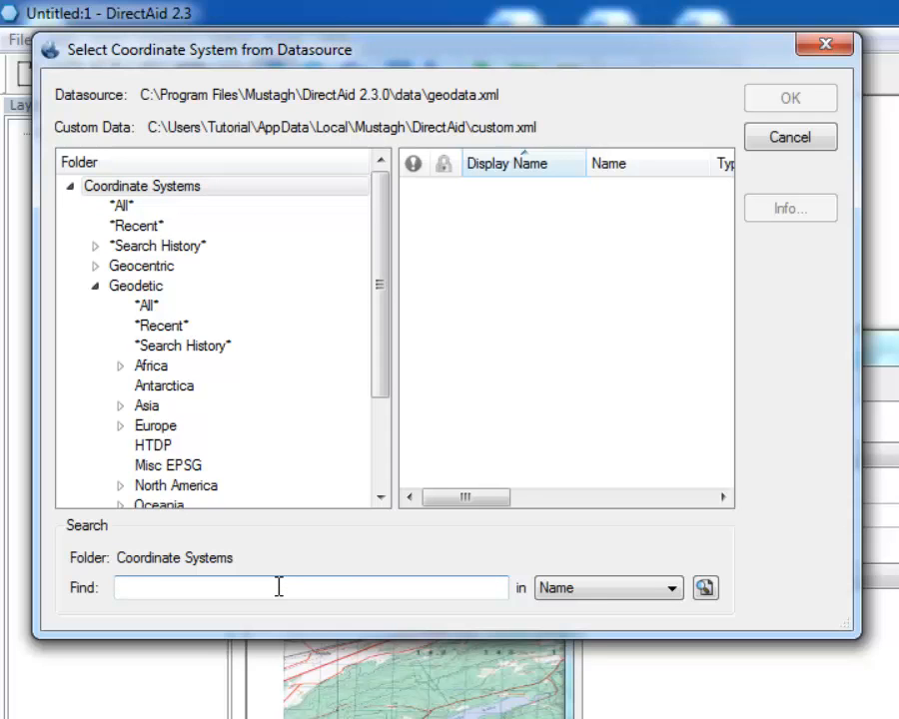
text(utm zone 11n)
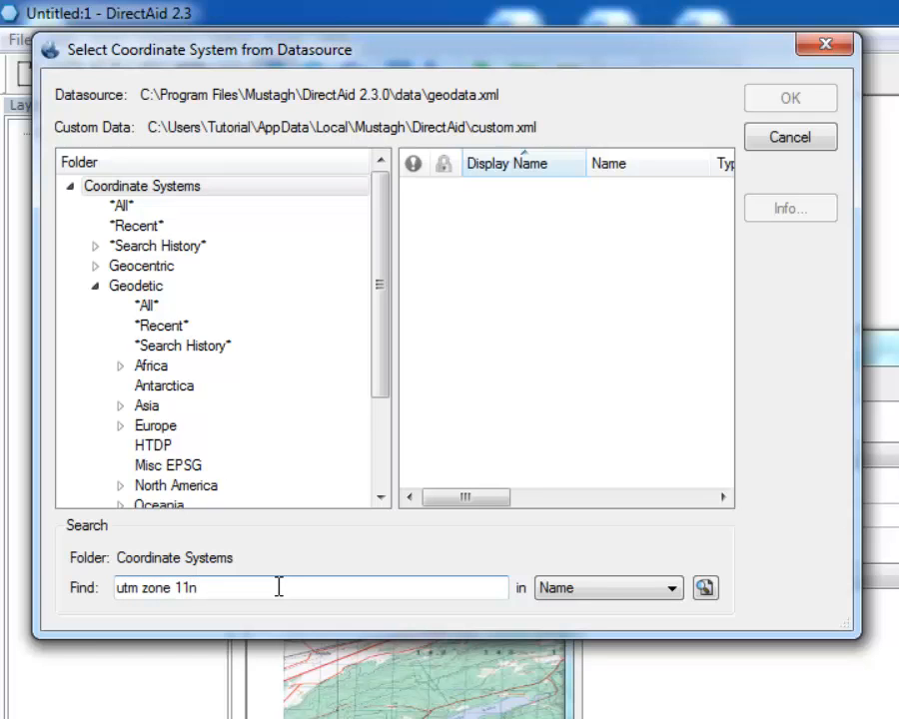
key(Return)
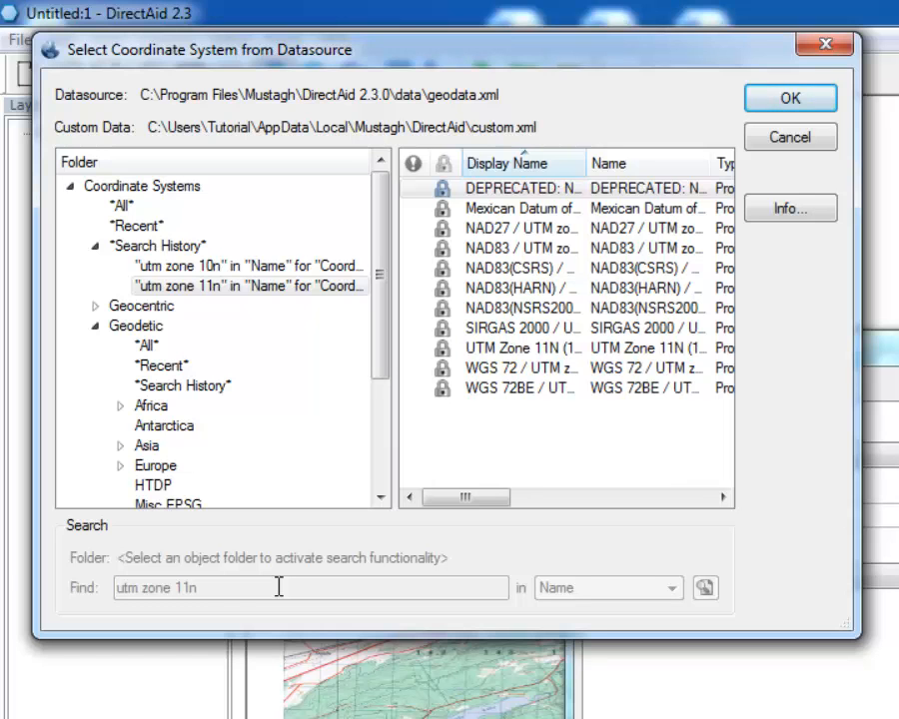
Apply UTM Zone 11N (120 W to 114 W) as the camera's coordinate system, then un-zoom the map and square its axes.
click(487, 349)
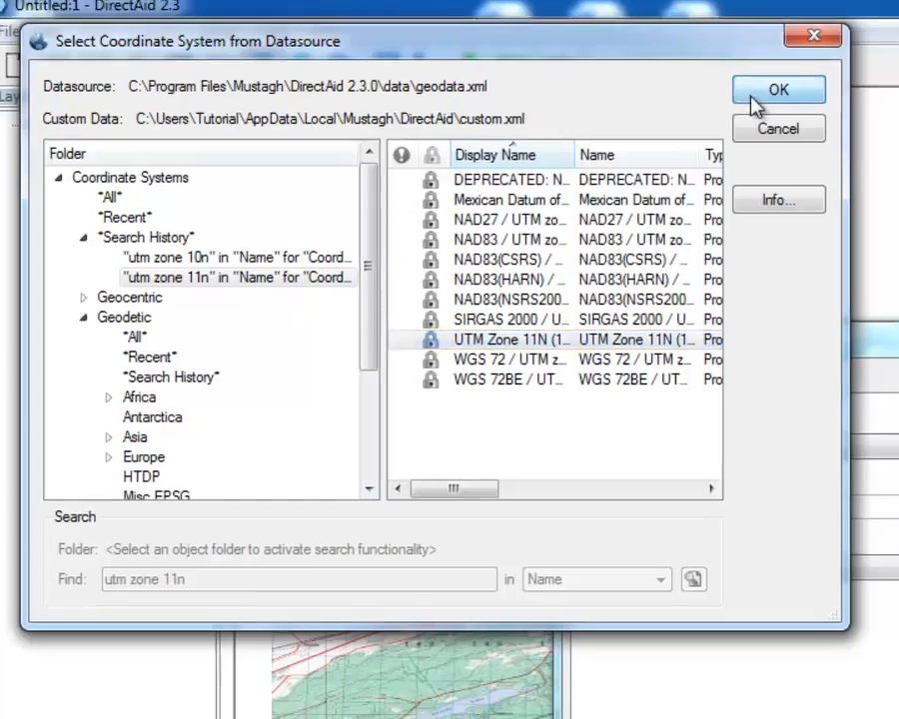
click(756, 104)
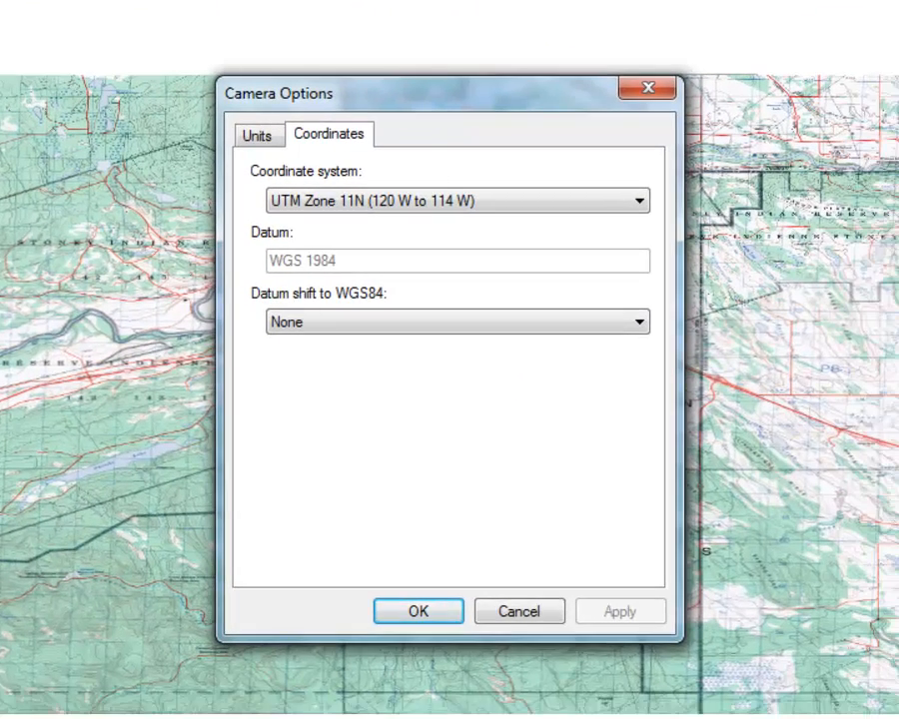
click(437, 603)
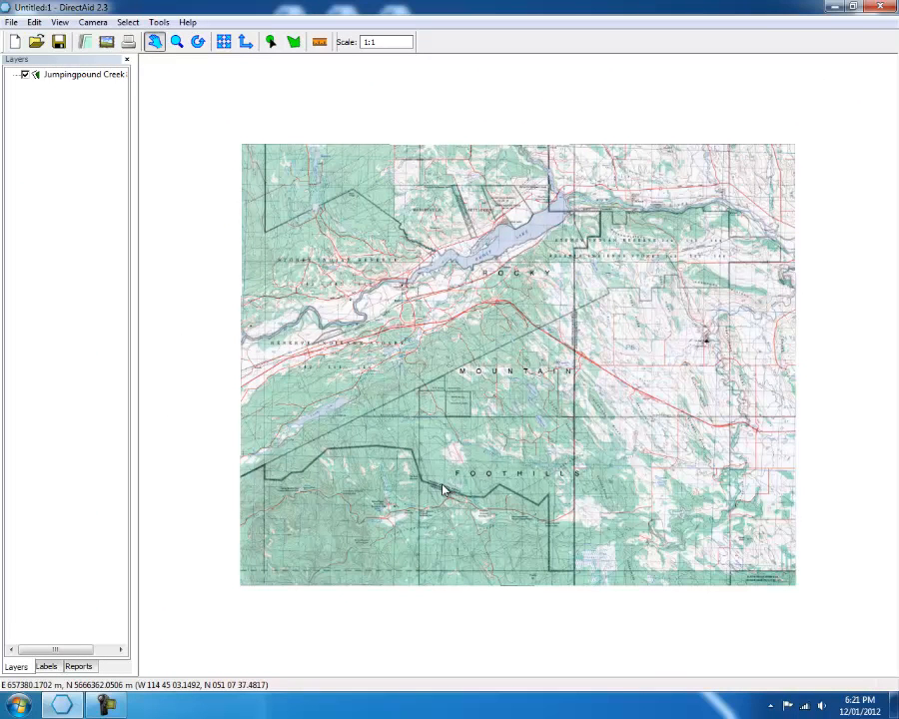
click(225, 48)
click(248, 49)
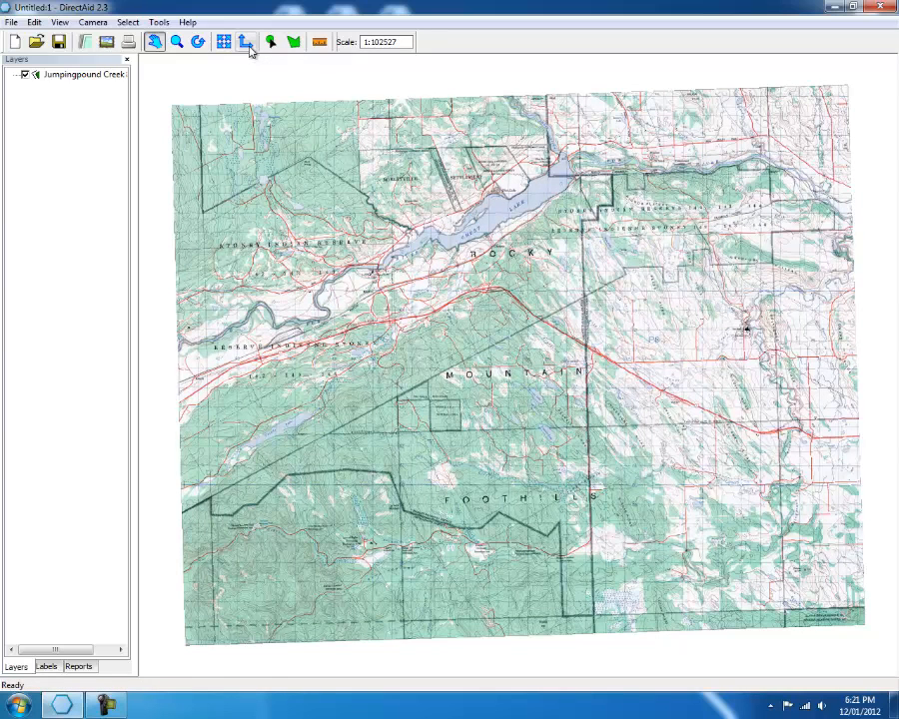
Import the shape file Outline.shp from the Outline folder as a vector layer, accepting WGS_1984_UTM_Zone_11N with no datum shift and metre units.
right_click(56, 223)
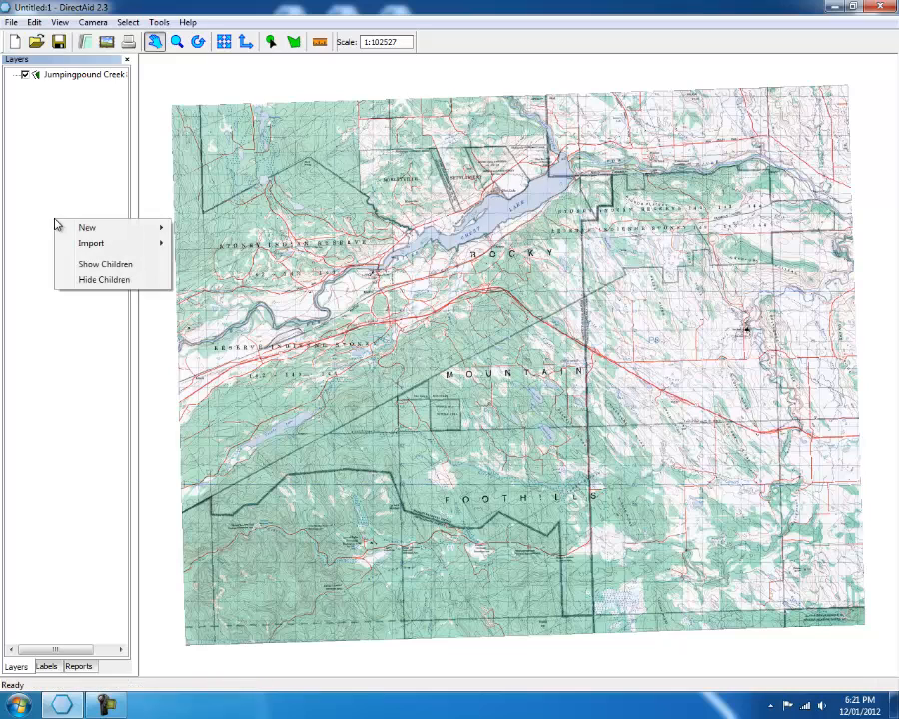
mouse_move(91, 243)
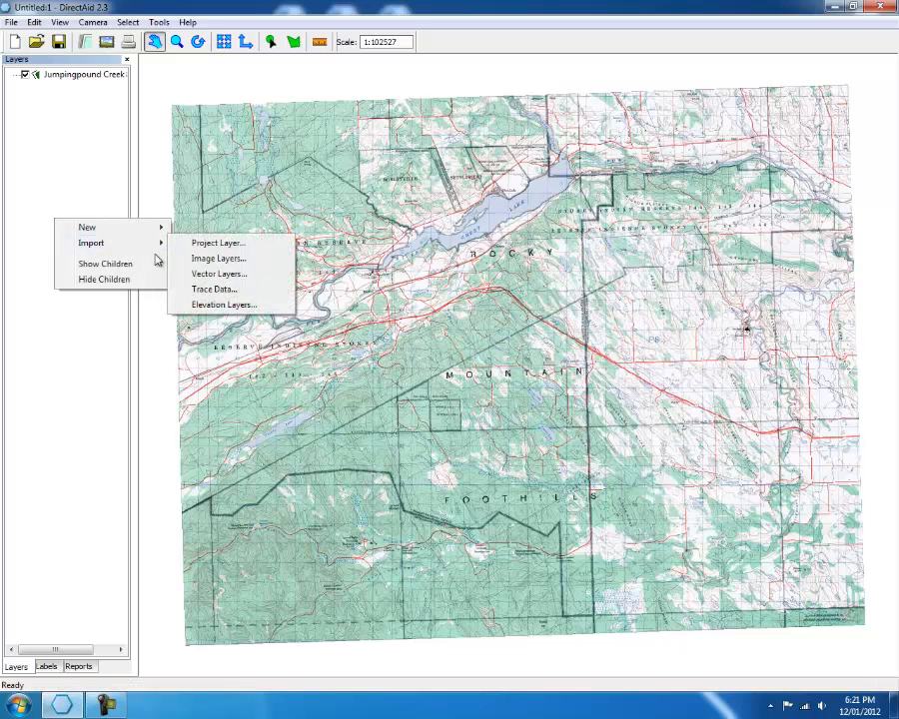
click(217, 279)
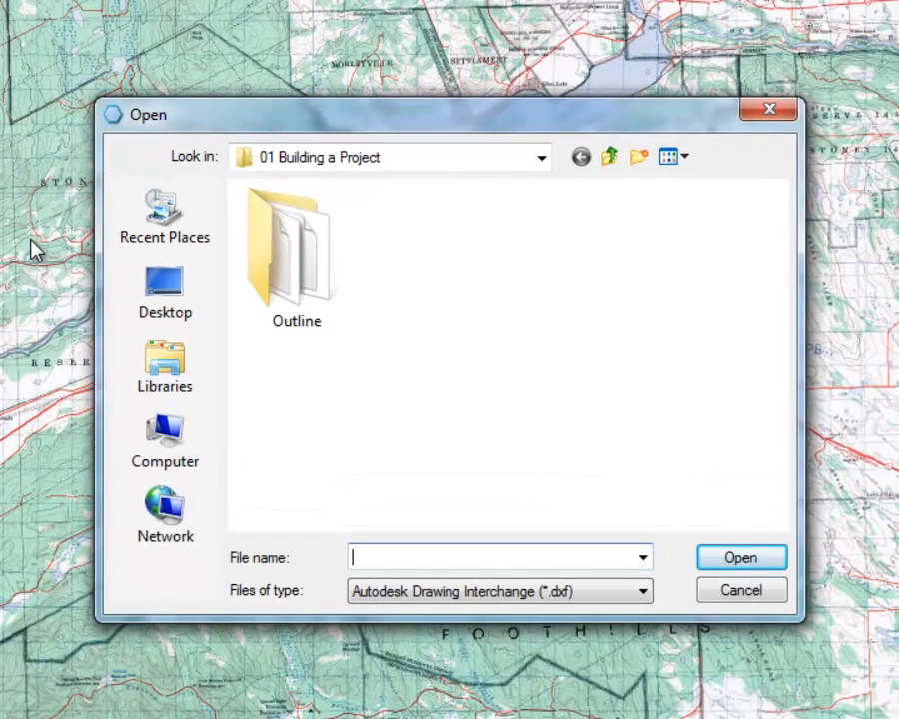
double_click(275, 261)
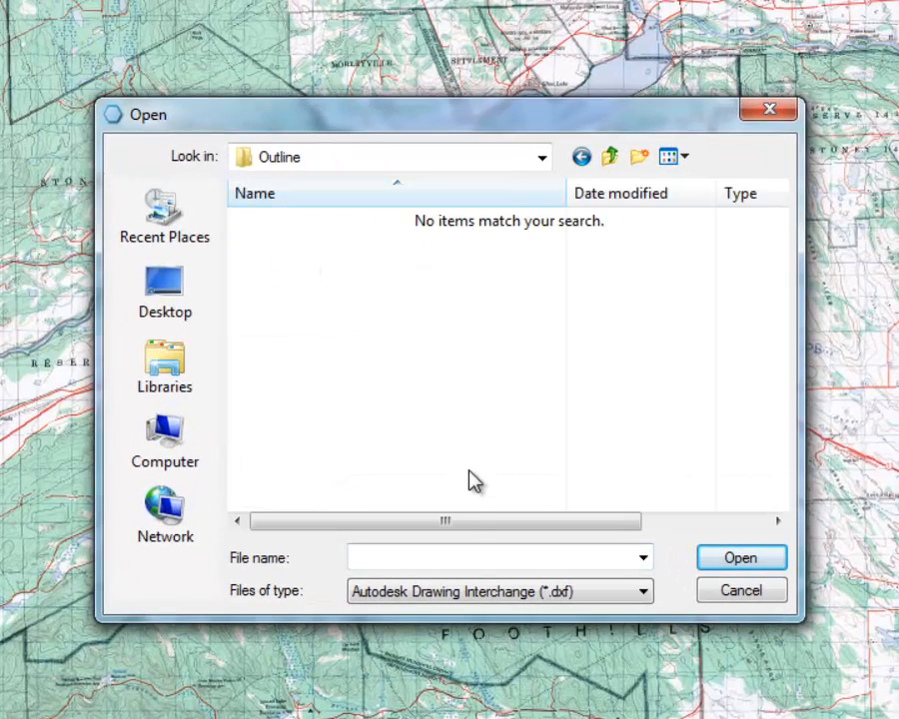
click(484, 593)
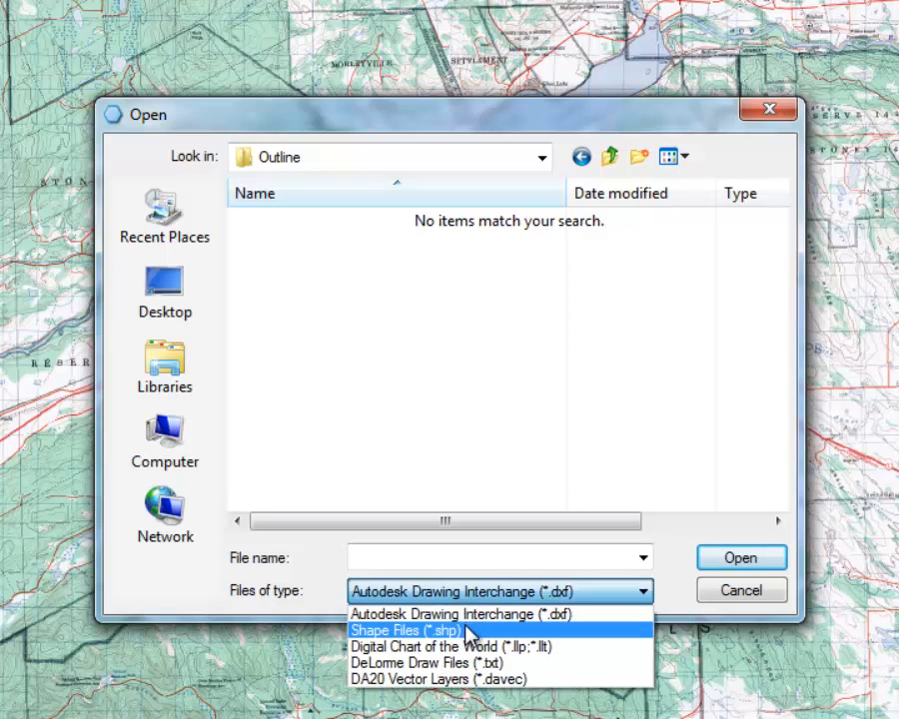
click(469, 632)
click(311, 227)
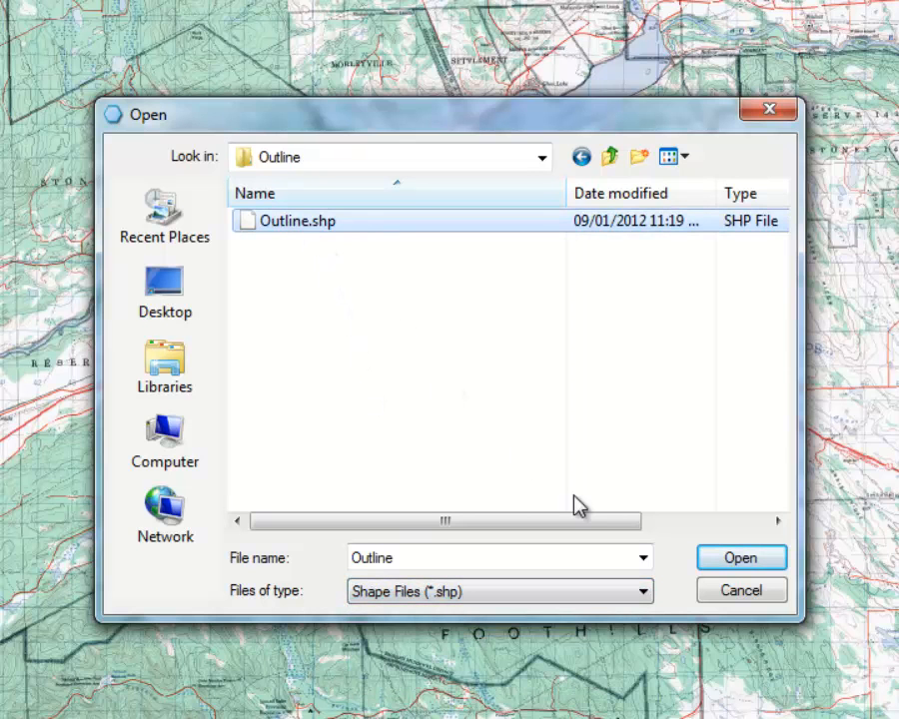
click(717, 565)
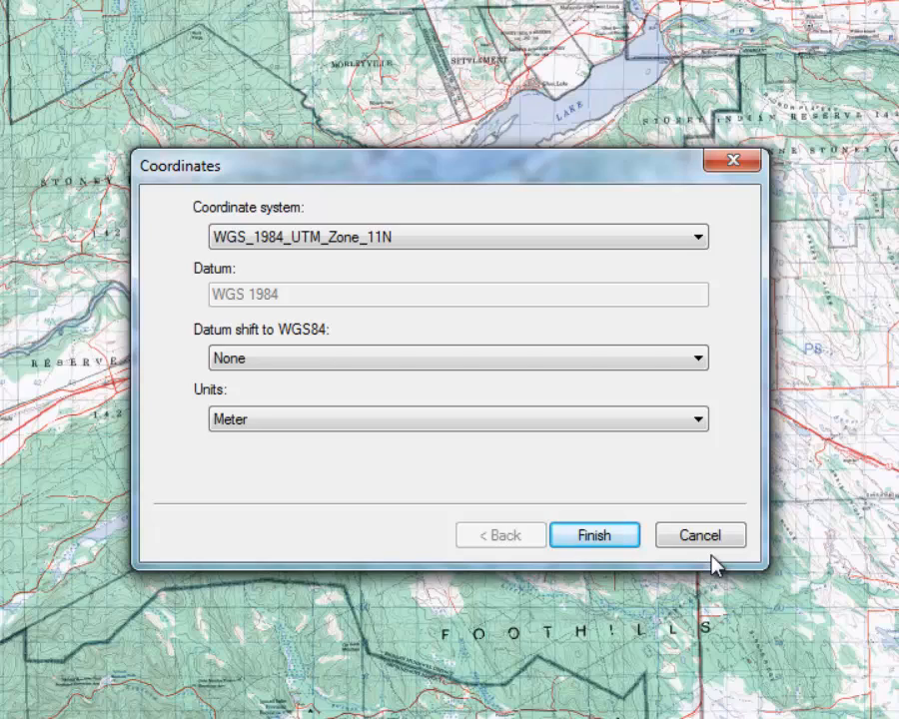
click(622, 537)
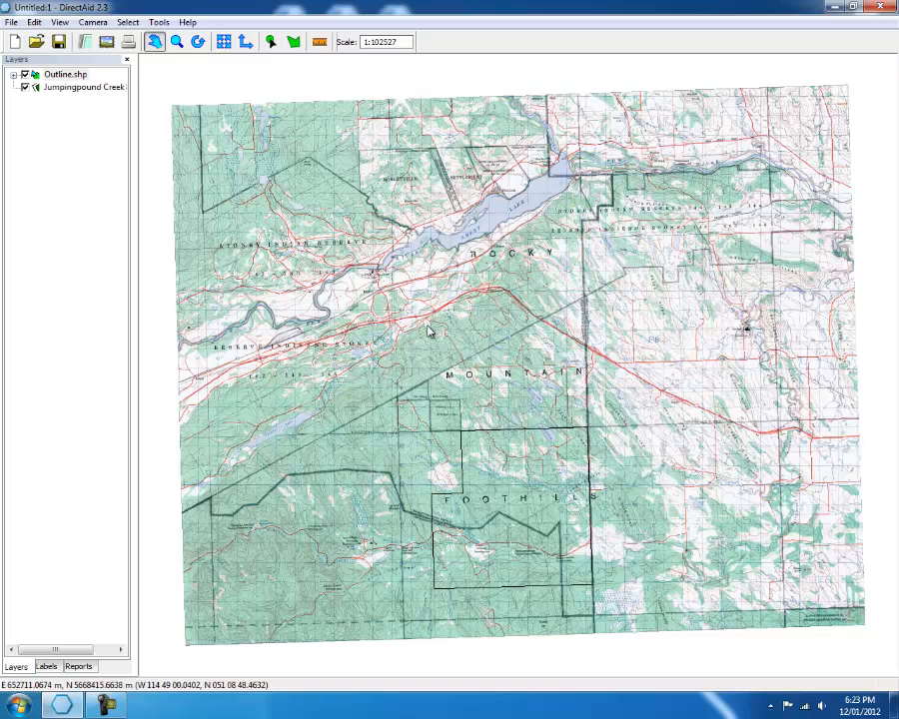
Set the Outline.shp layer's line style to a 2.5 mm solid line in orange.
right_click(85, 82)
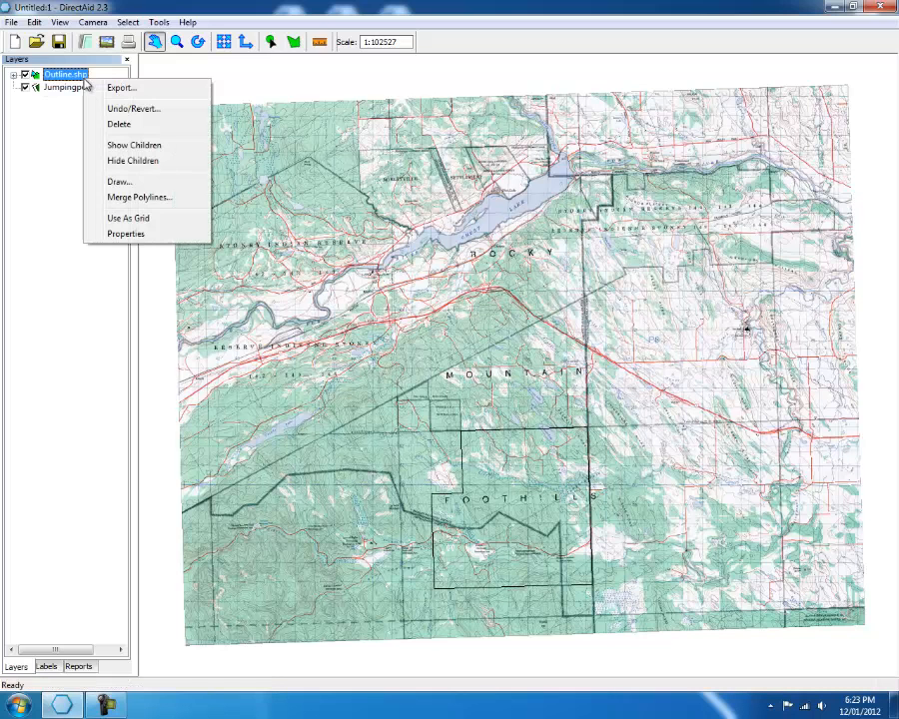
click(127, 234)
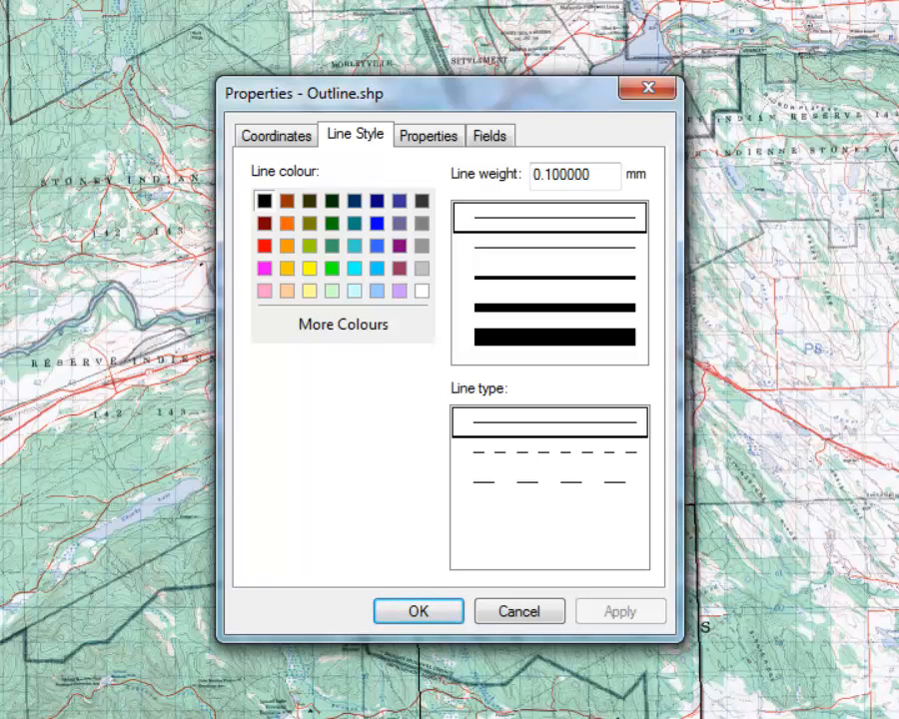
click(484, 307)
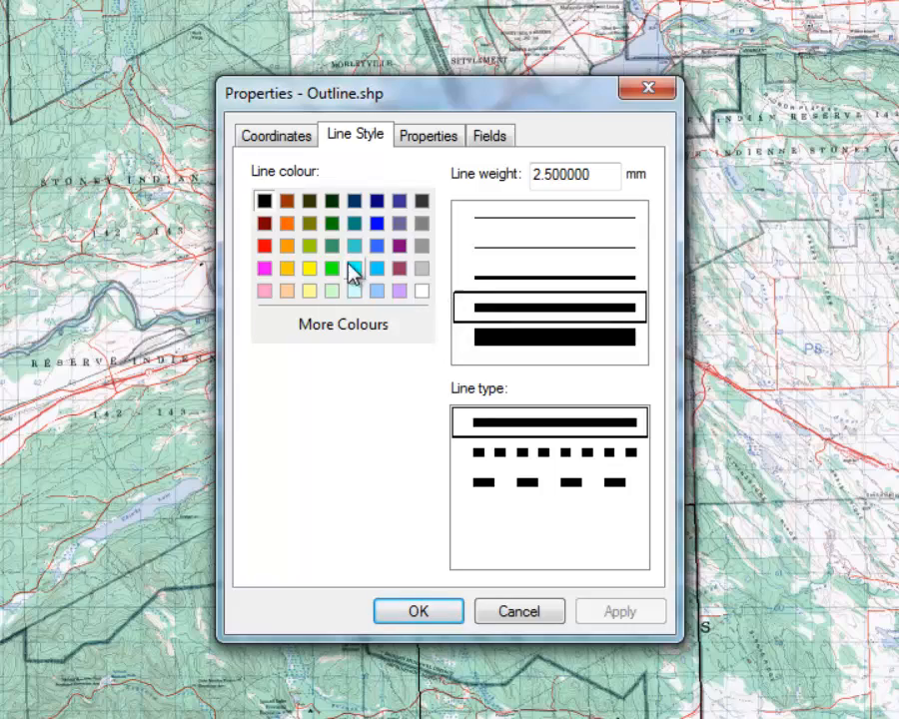
click(288, 247)
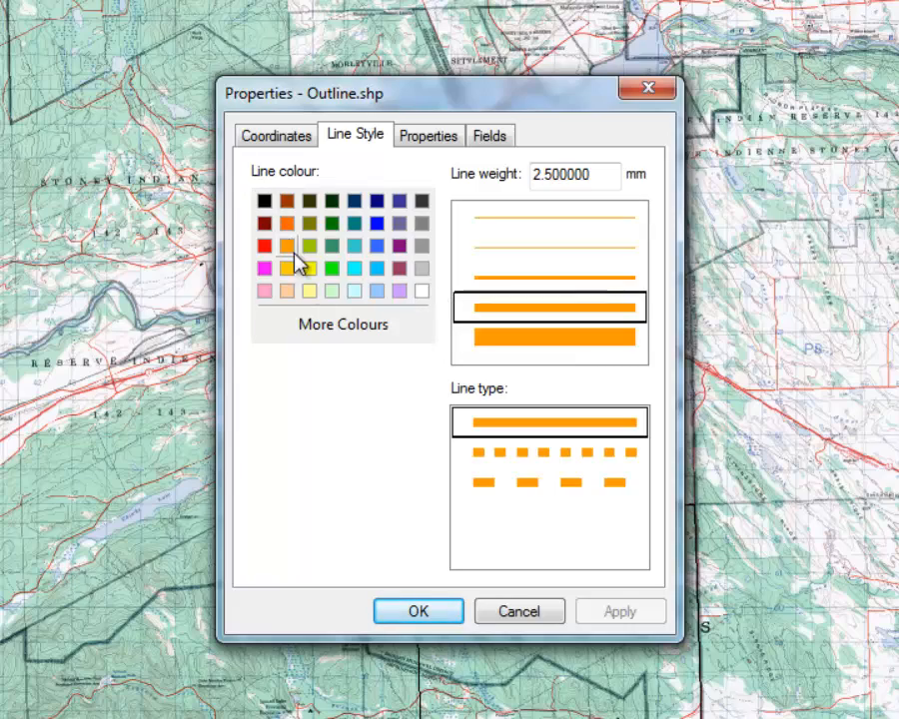
click(429, 611)
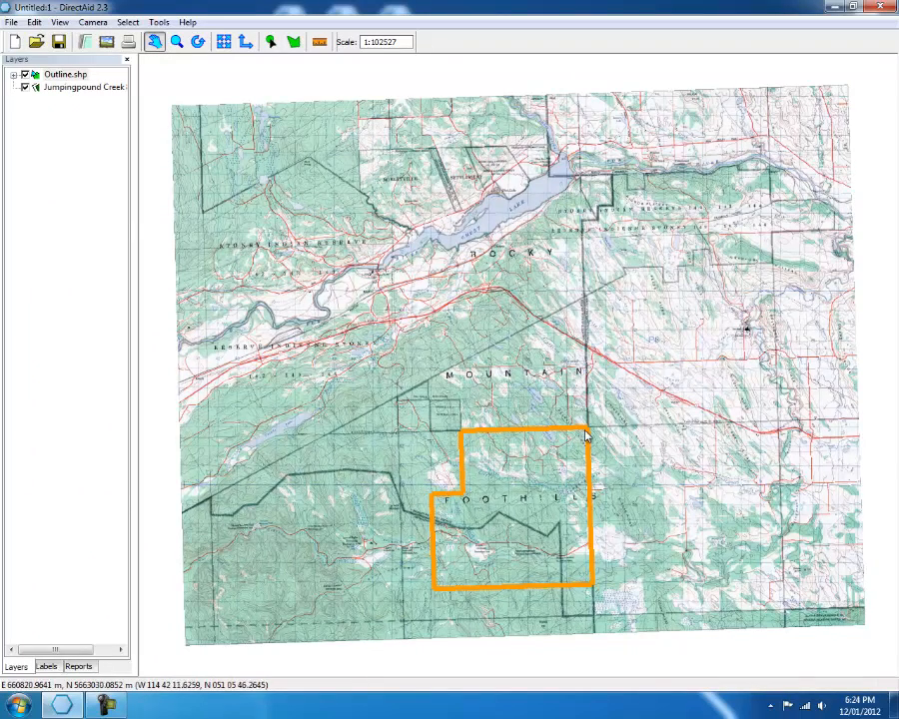
Zoom in on the northeast corner of the orange project outline to examine its coordinates.
scroll(587, 435, up, 1)
scroll(587, 436, up, 3)
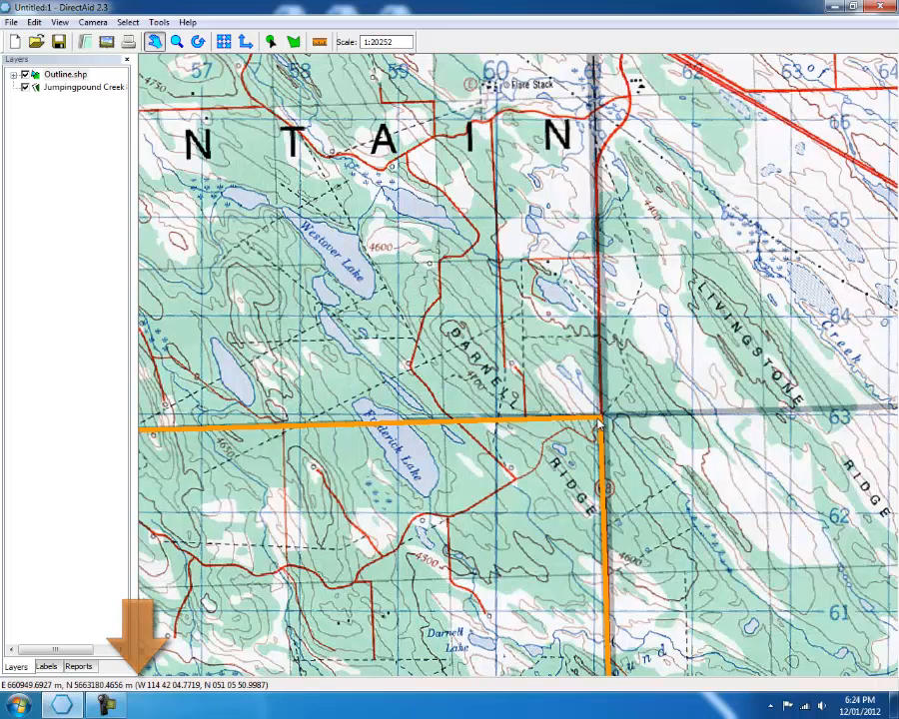
Measure the diagonal length of the project outline from its northeast corner to its southwest corner, then close the measuring tool.
scroll(672, 215, down, 2)
scroll(672, 215, down, 1)
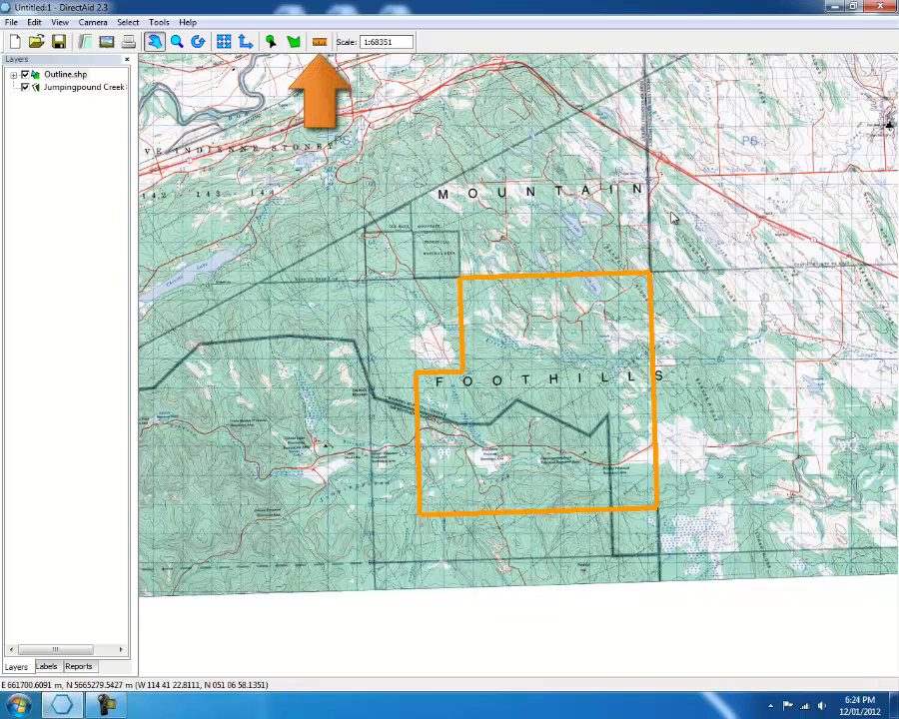
click(321, 43)
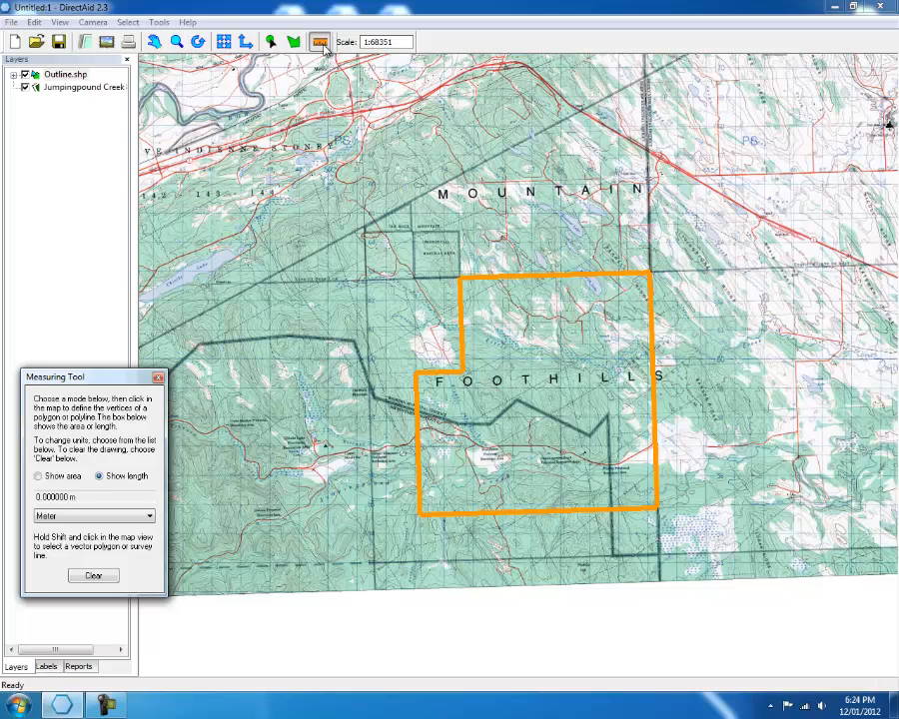
click(649, 276)
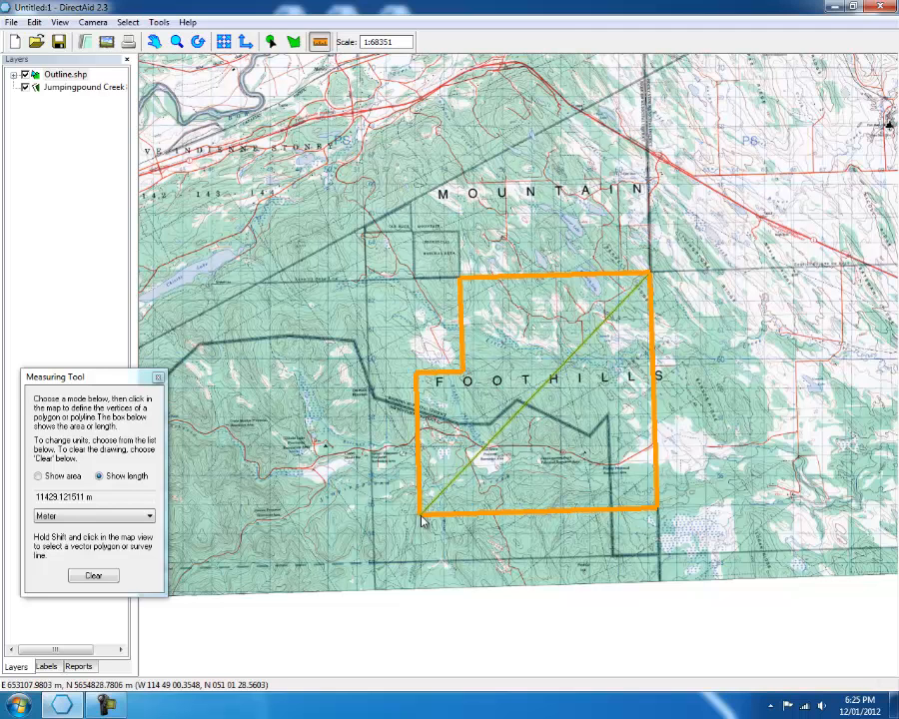
click(158, 378)
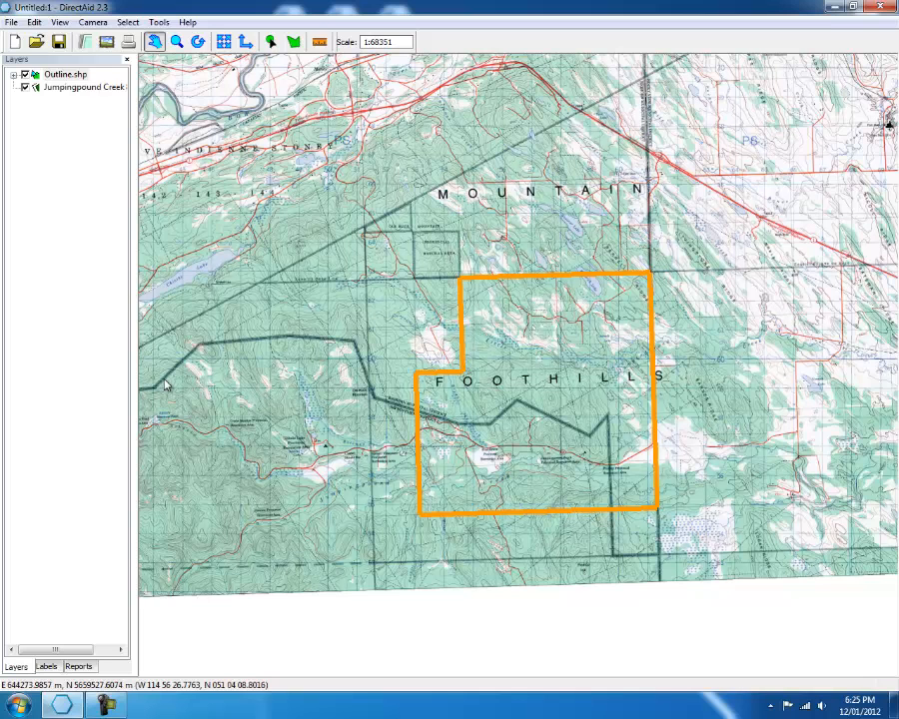
Start a new project layer of type Orthogonal, named Tutorial, with Client as the client.
right_click(72, 294)
mouse_move(92, 298)
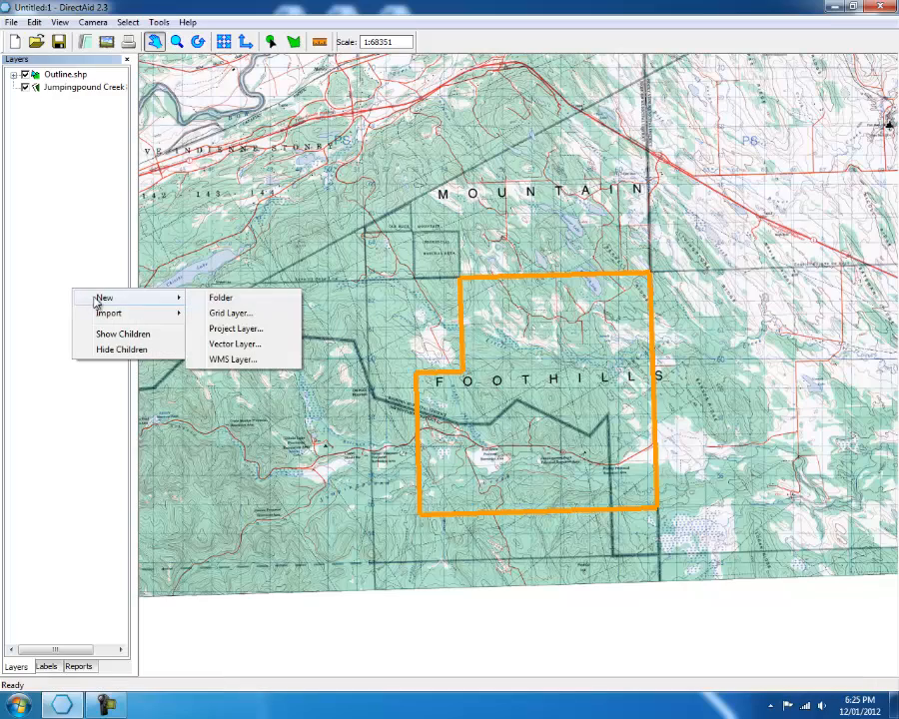
click(211, 329)
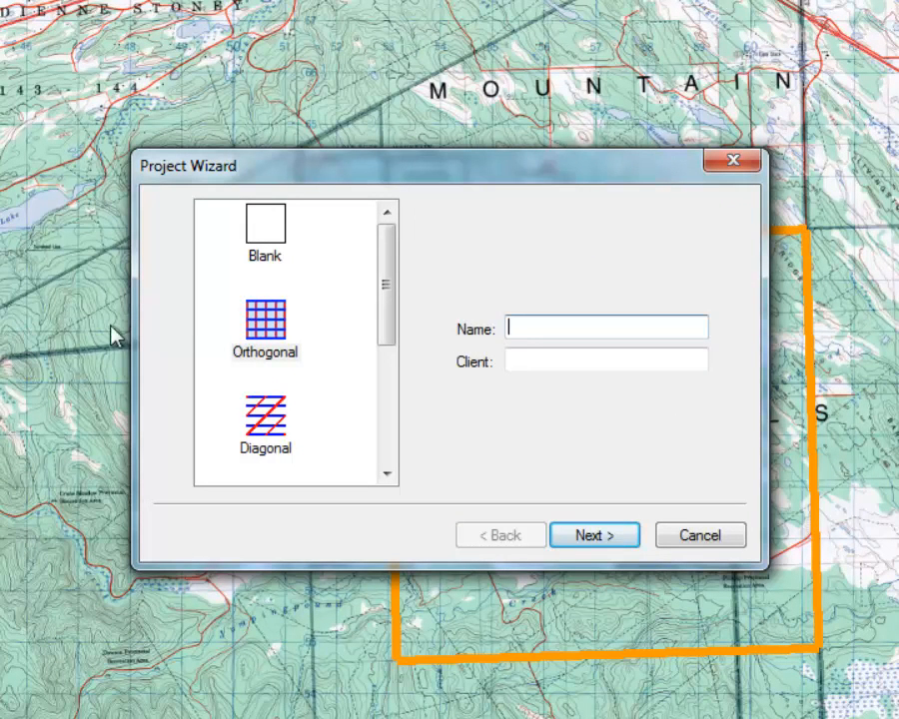
drag(383, 284, 382, 248)
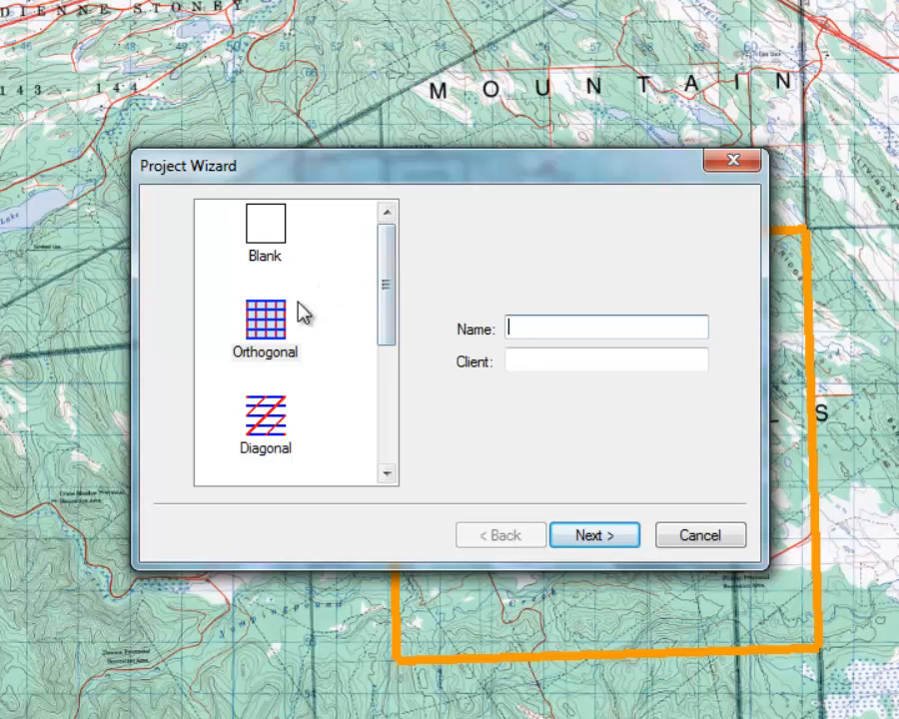
click(270, 320)
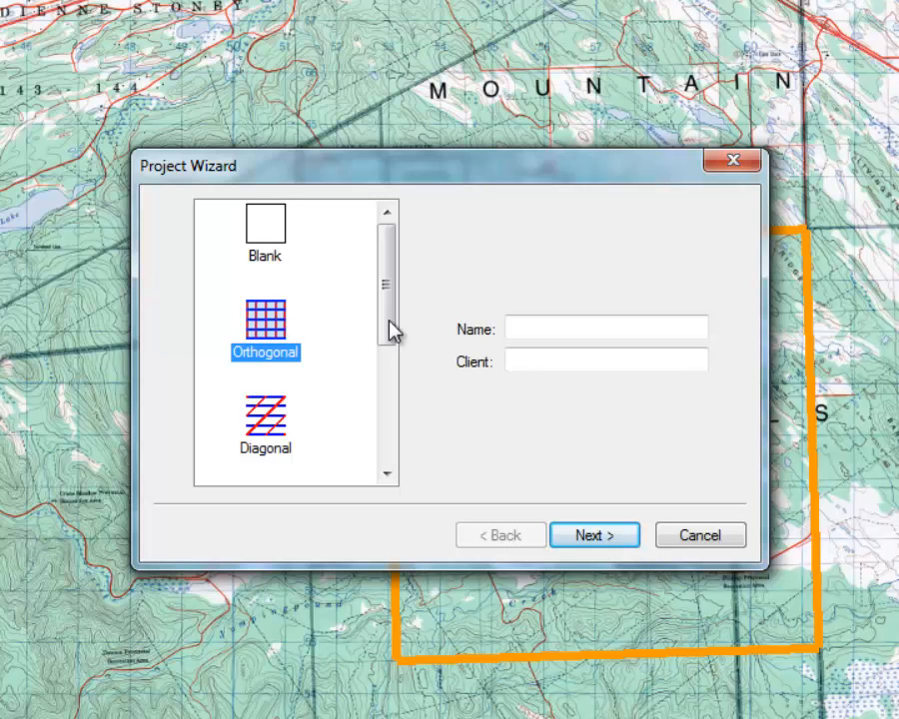
click(514, 330)
text(Tutorial)
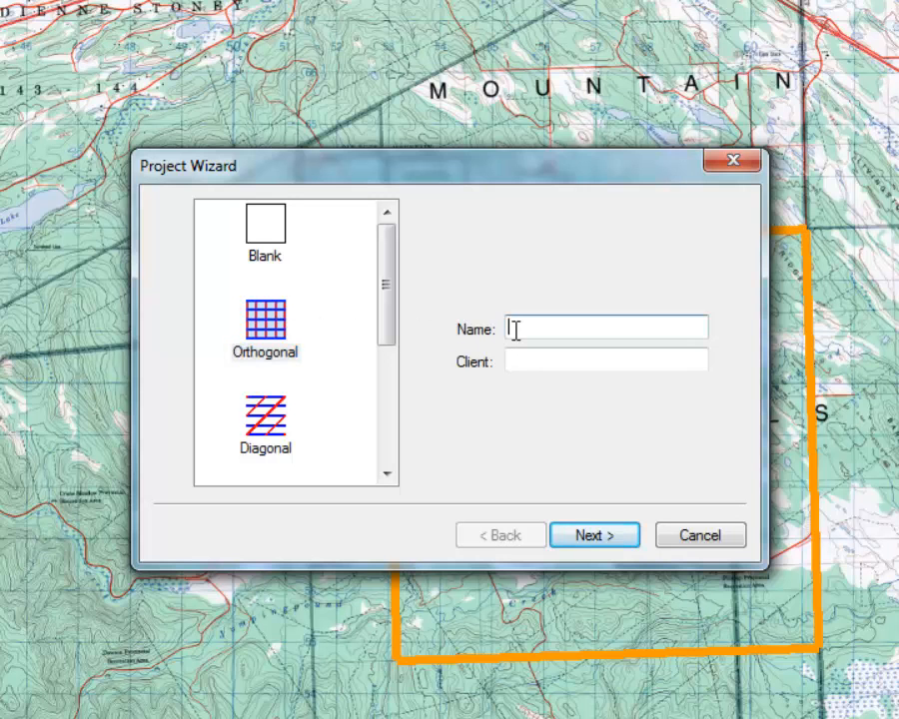
key(Tab)
text(Client)
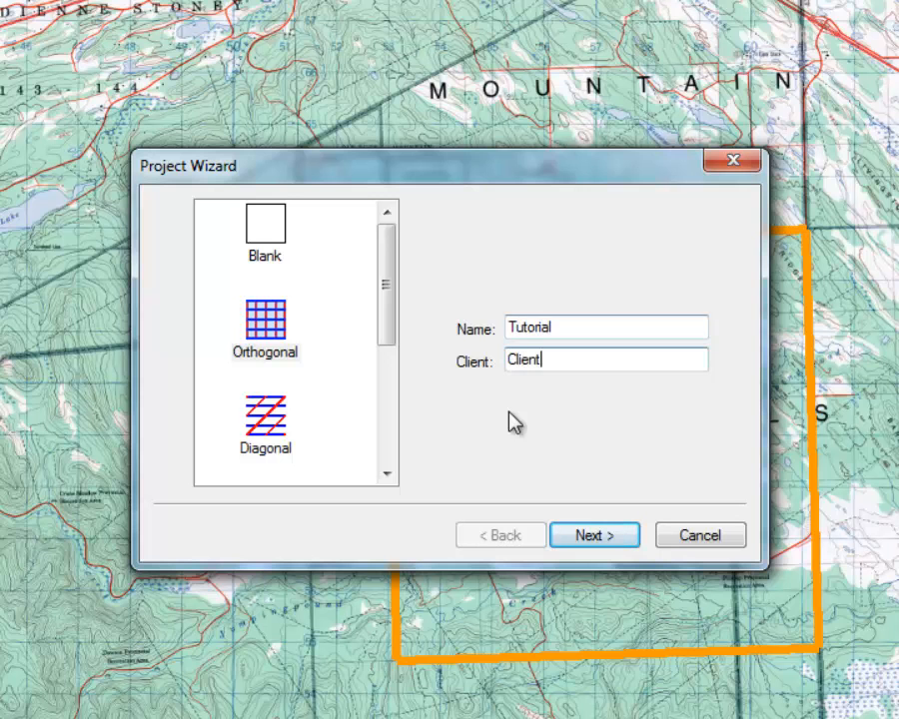
click(589, 536)
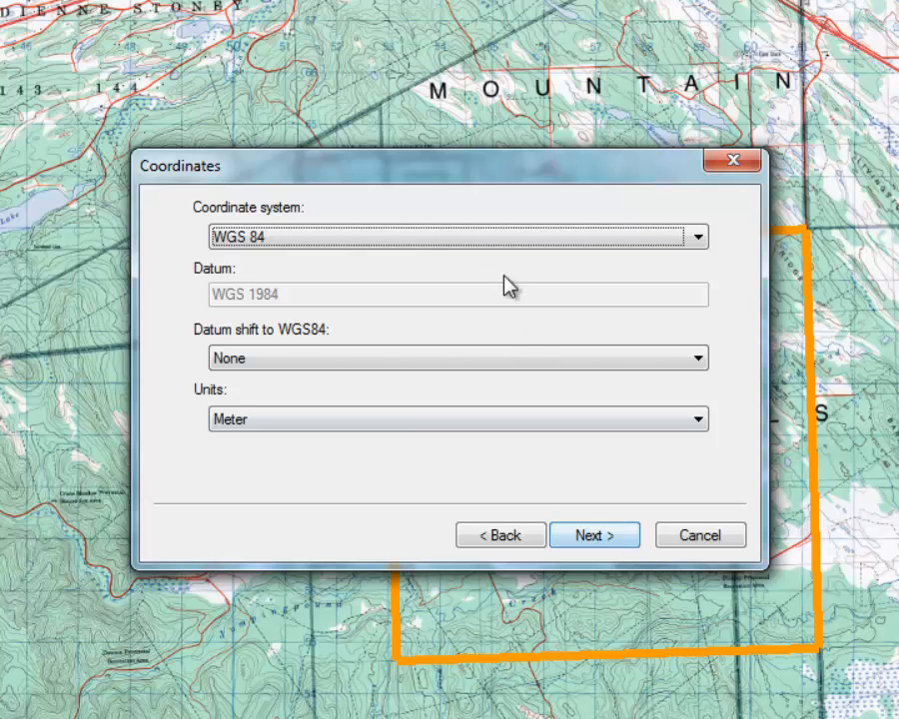
Set the project's coordinate system to UTM Zone 11N (120 W to 114 W), accepting no datum shift and metre units.
click(508, 243)
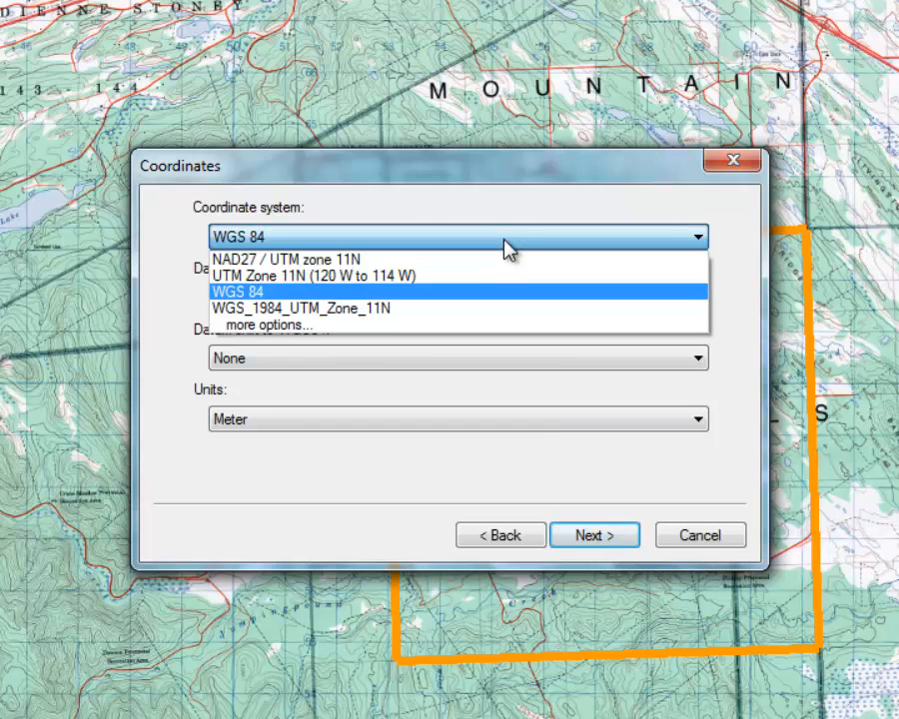
click(466, 279)
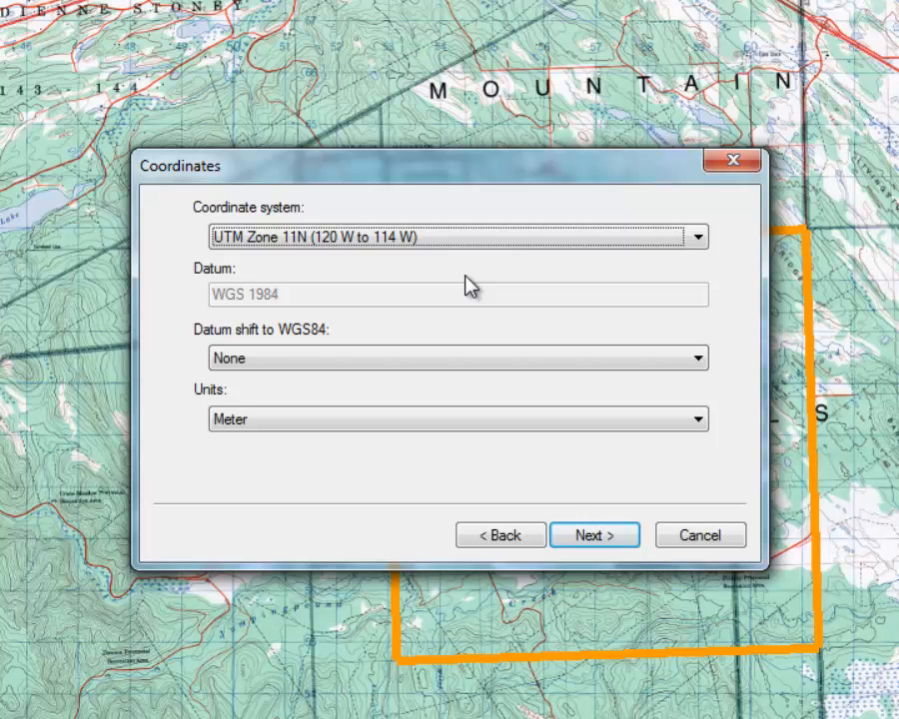
click(604, 541)
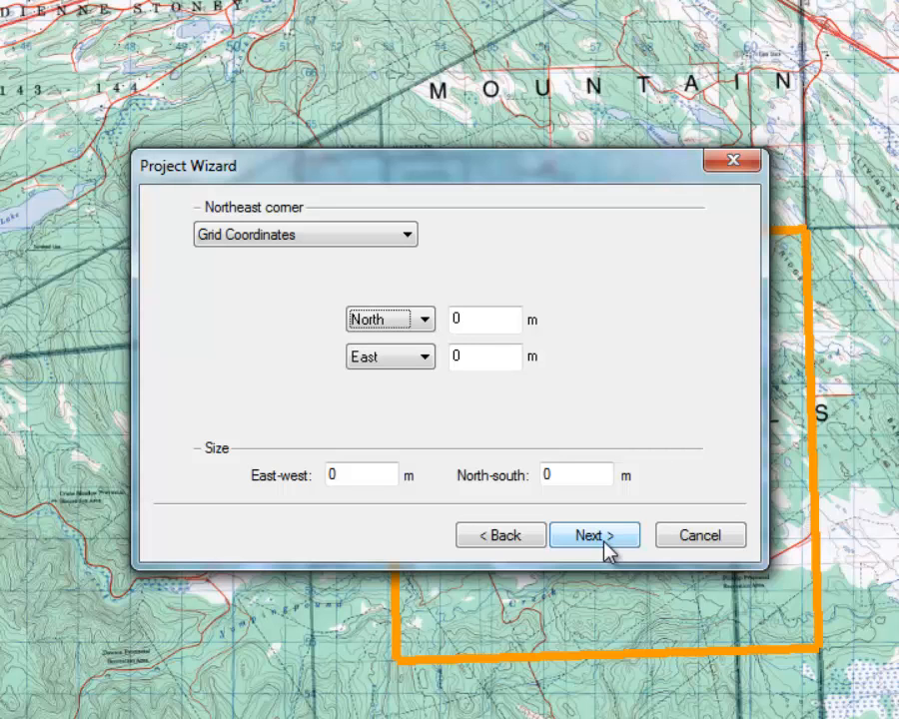
Place the project's northeast corner at North 5663213 m, East 660996 m, and make it 12000 m east-west by 12000 m north-south.
drag(481, 322, 432, 319)
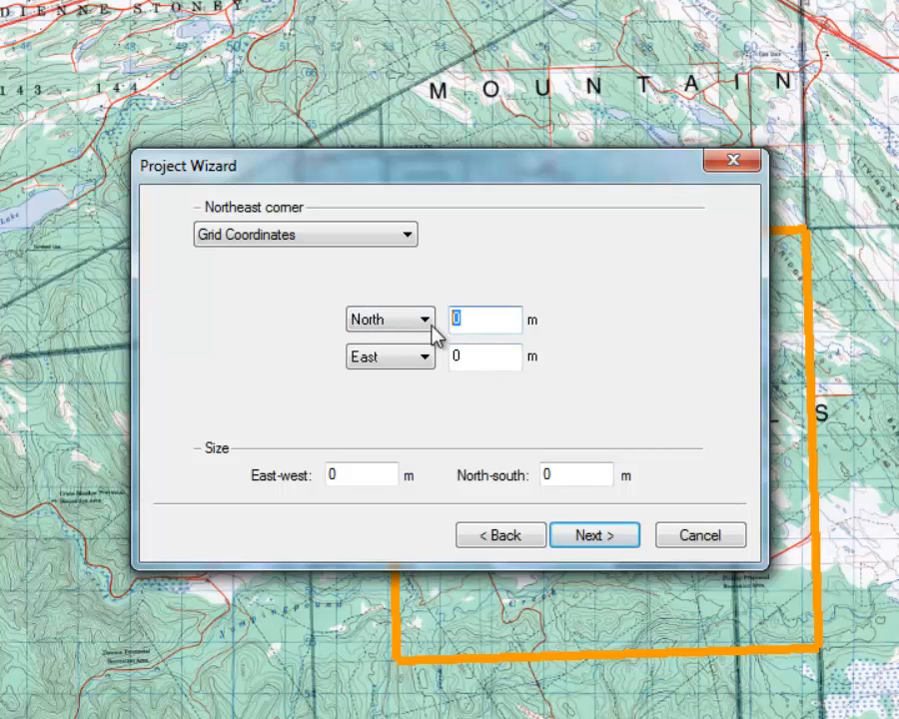
text(5663213)
key(Tab)
key(Tab)
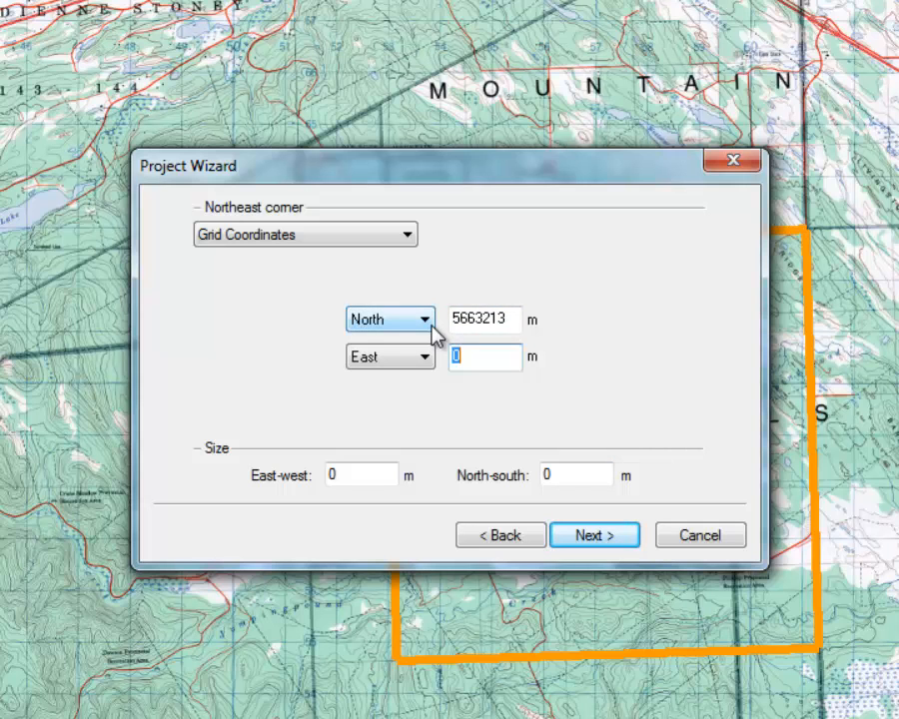
text(660996)
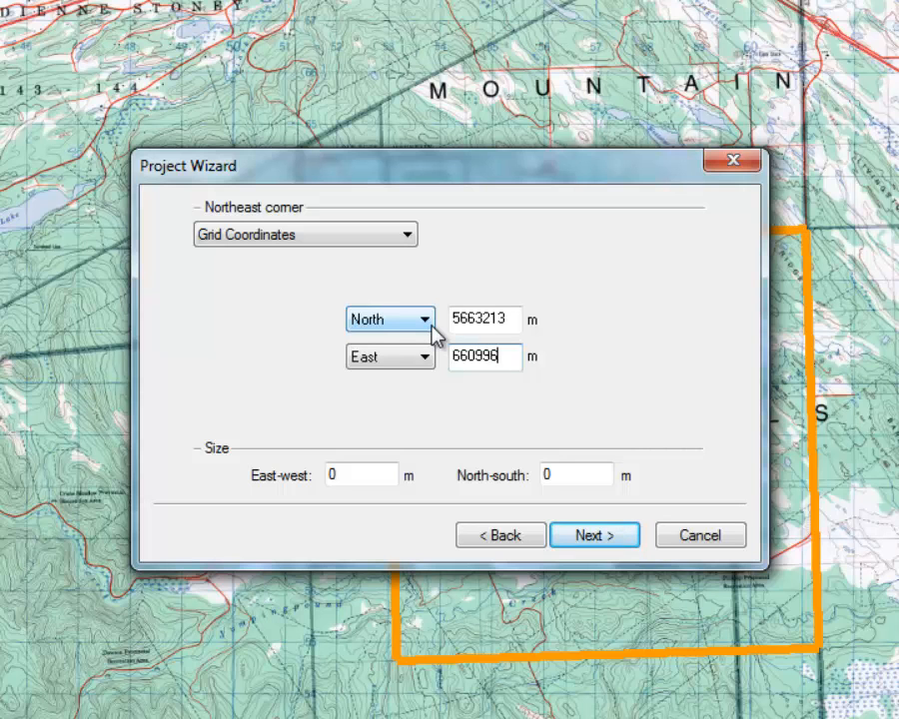
key(Tab)
text(12000)
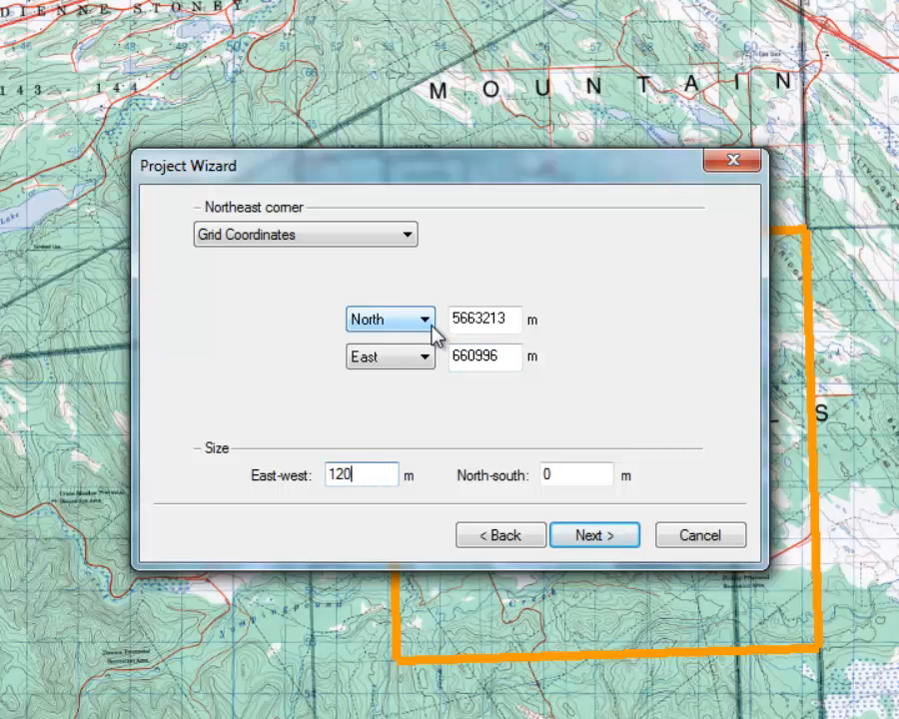
key(Tab)
text(000)
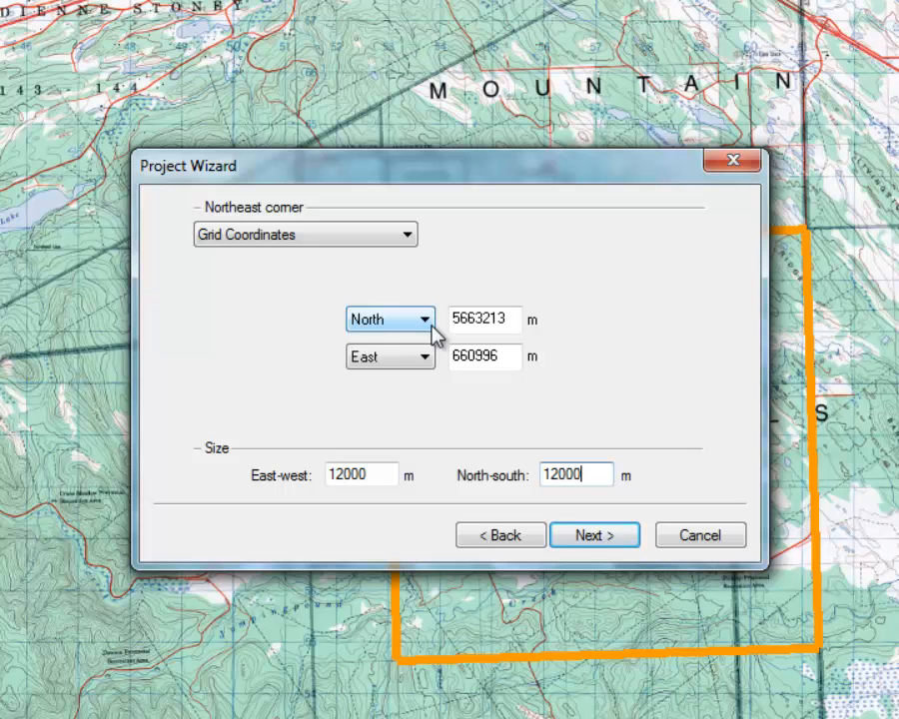
click(579, 532)
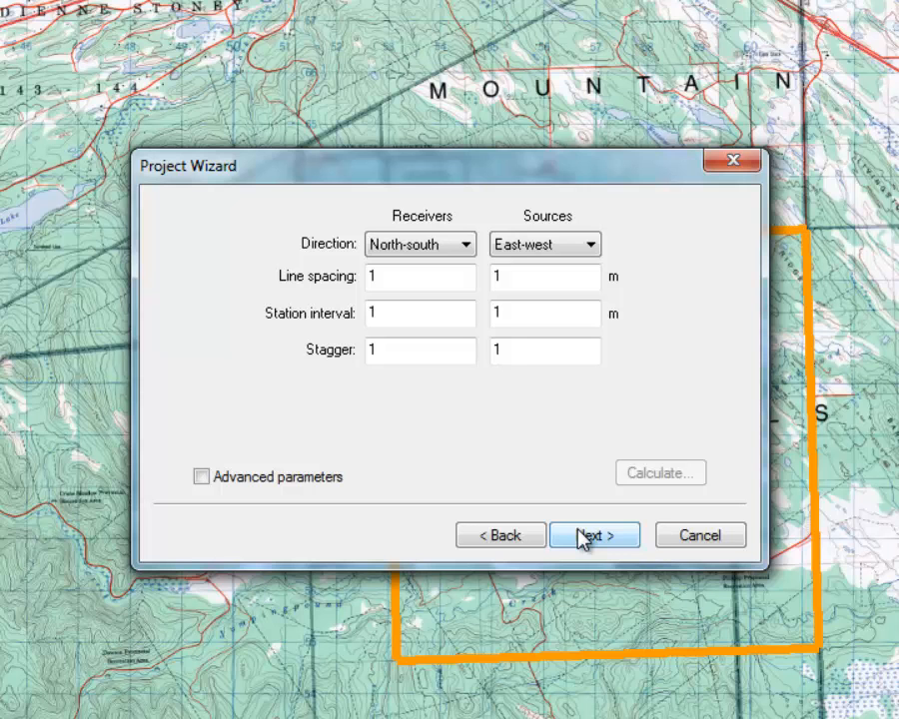
Run the receiver lines east-west with 360 m line spacing, and set the source line spacing to 420 m.
click(462, 247)
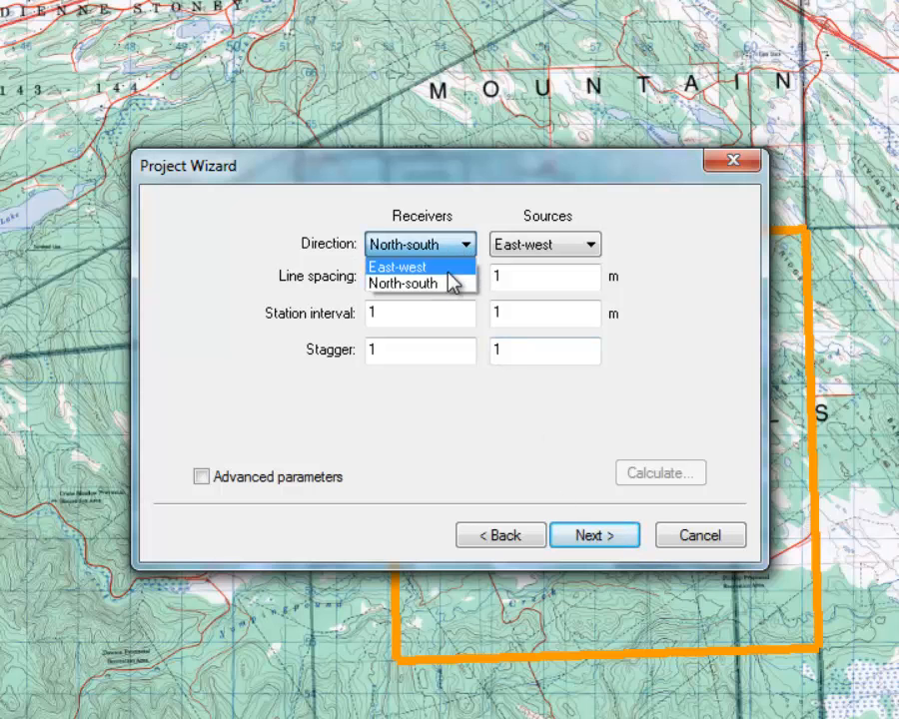
click(451, 268)
key(Tab)
text(360)
key(Tab)
text(420)
Set the station interval to 60 m and the stagger to 3 for both receivers and sources.
key(Tab)
text(60)
key(Tab)
text(60)
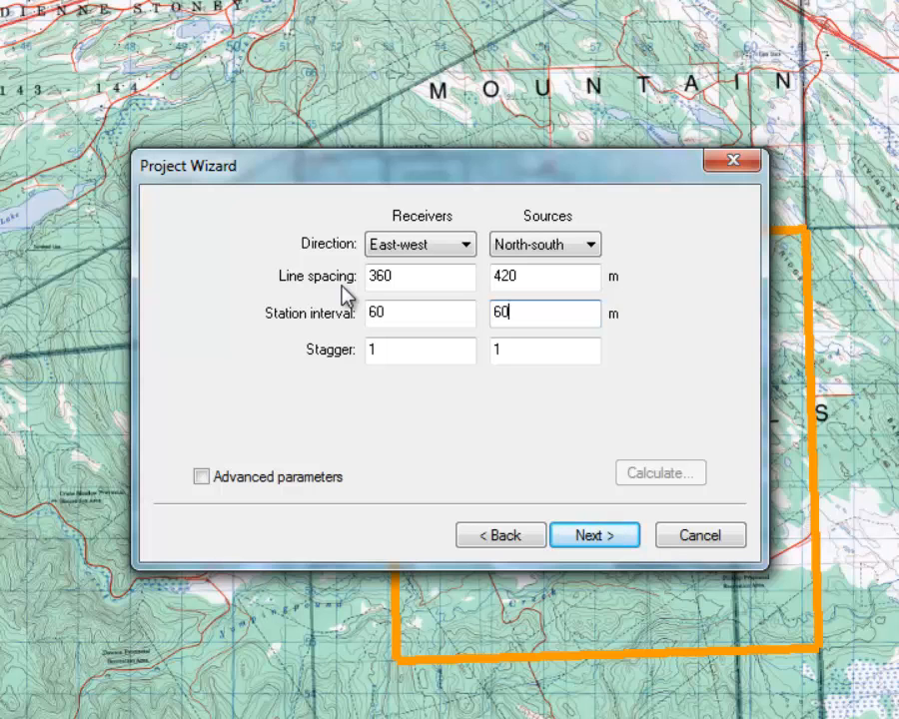
key(Tab)
text(3)
key(Tab)
text(3)
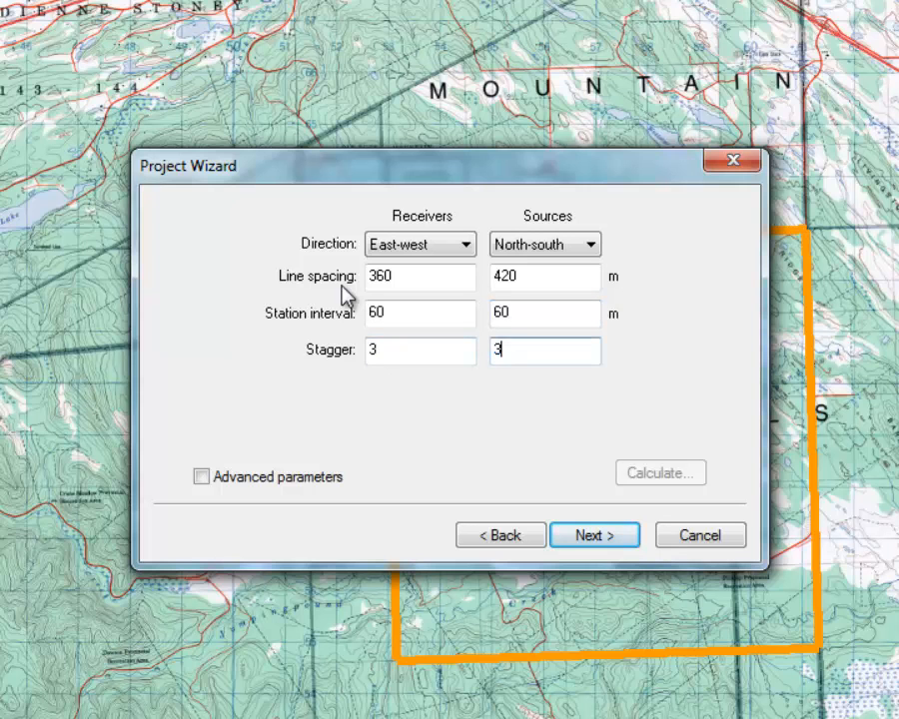
click(580, 544)
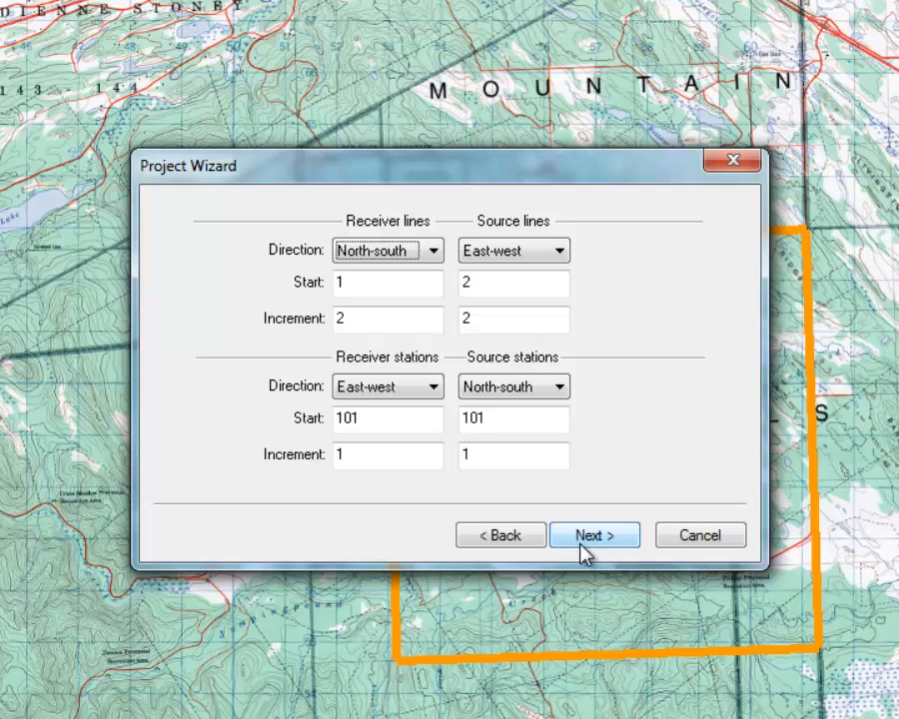
Accept the default line and station numbering, review the project summary to its end, and finish creating the project.
click(580, 539)
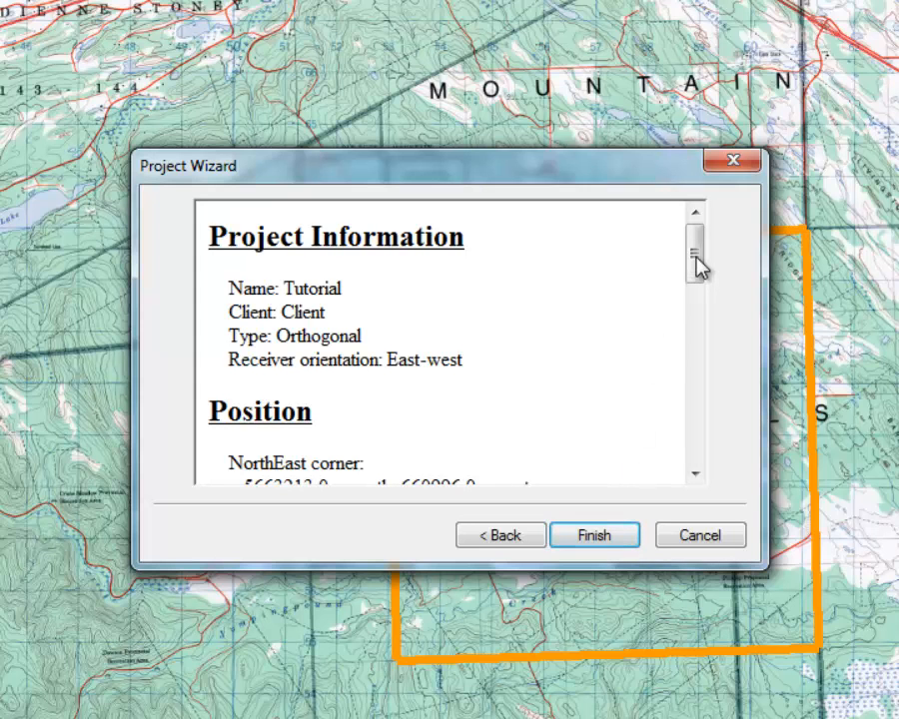
drag(696, 265, 702, 454)
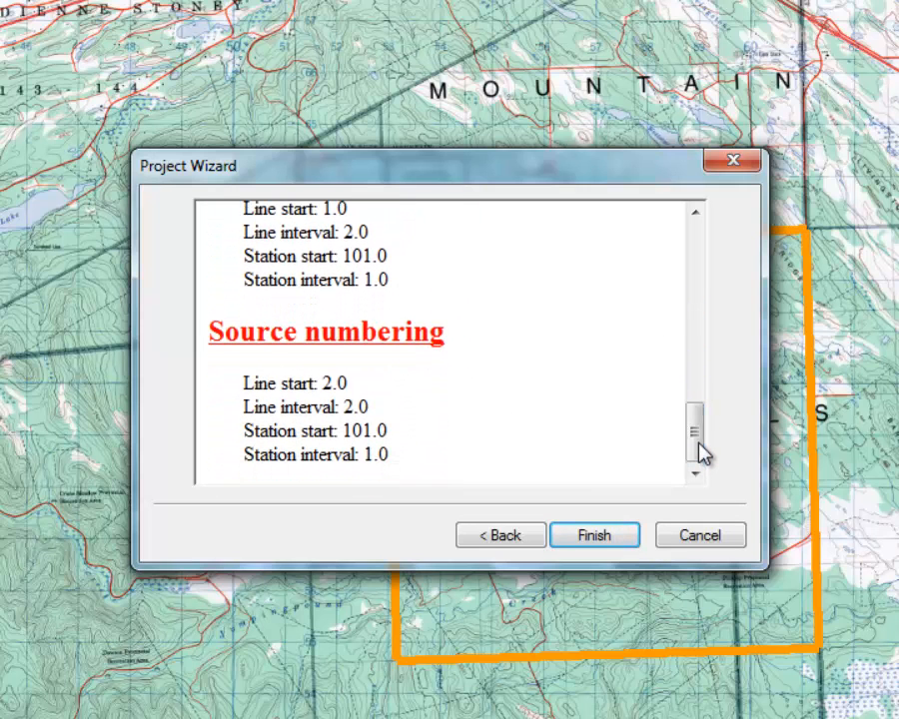
click(613, 537)
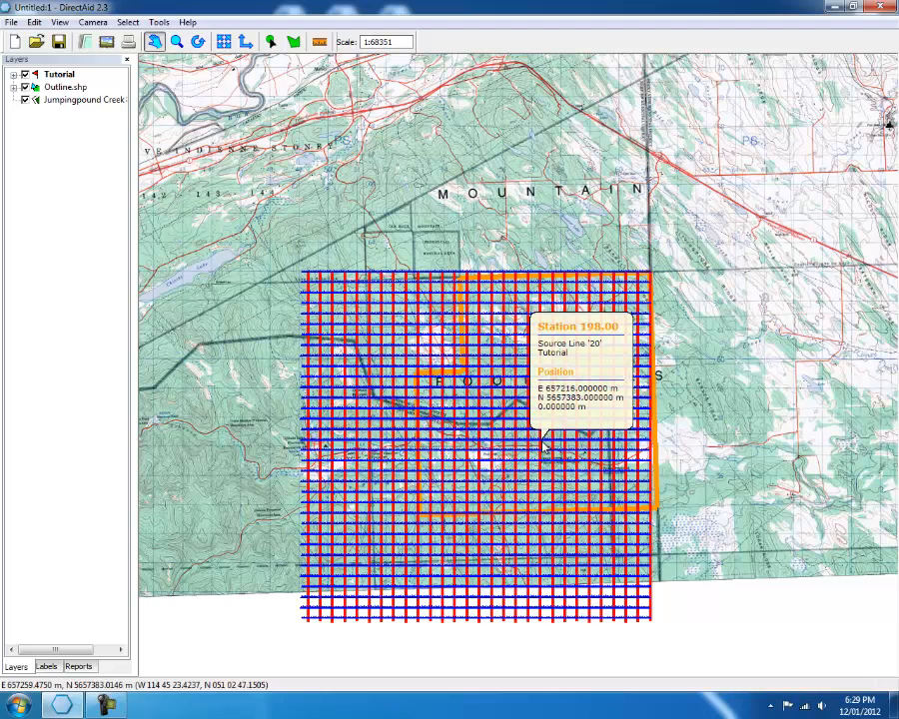
Hide the Outline.shp and Jumpingpound Creek map layers to examine the grid's staggered receiver and source stations up close.
click(25, 86)
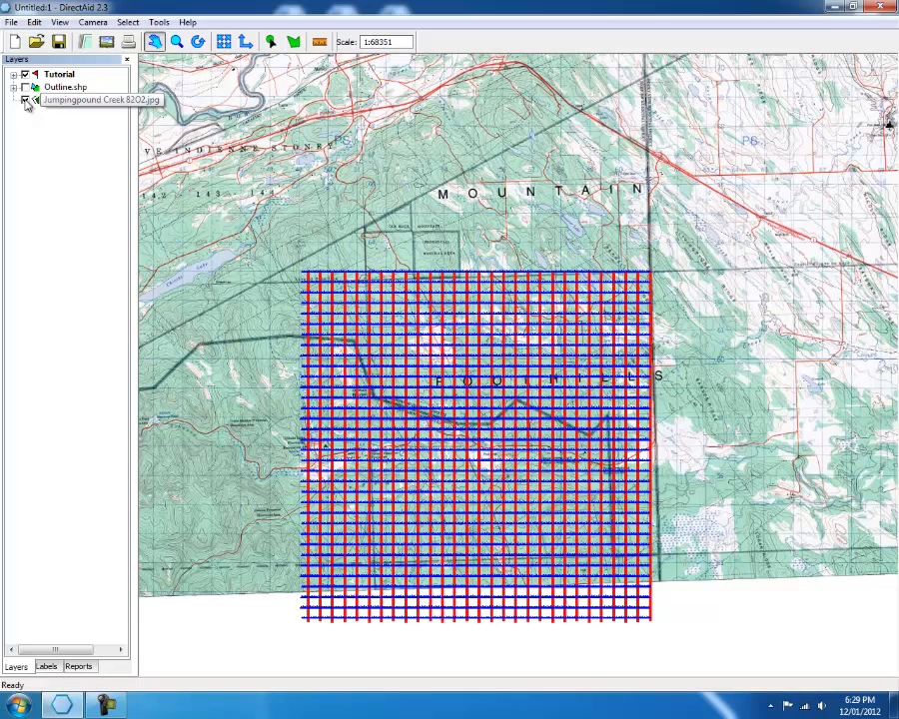
click(25, 100)
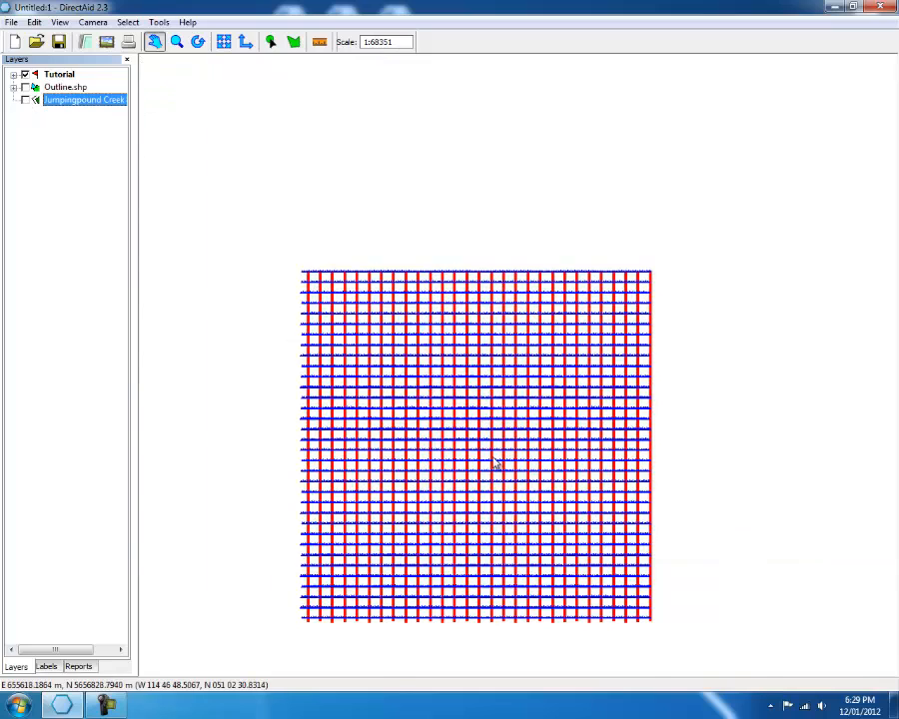
scroll(493, 462, up, 2)
scroll(494, 462, up, 1)
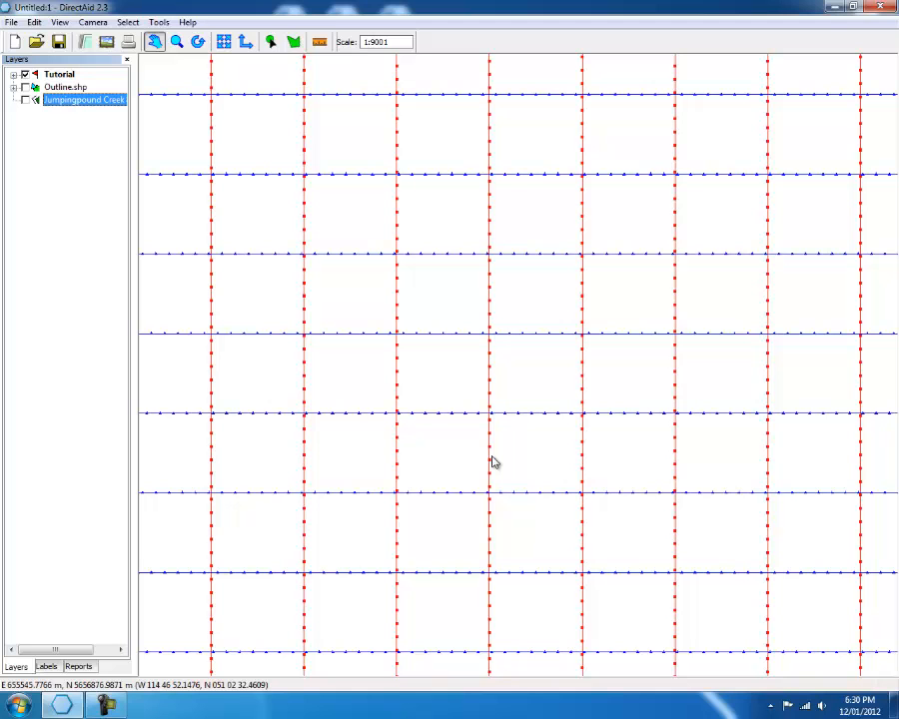
Show the Outline.shp and Jumpingpound Creek 82O2.jpg layers again with the whole Tutorial grid in view.
click(224, 43)
click(25, 88)
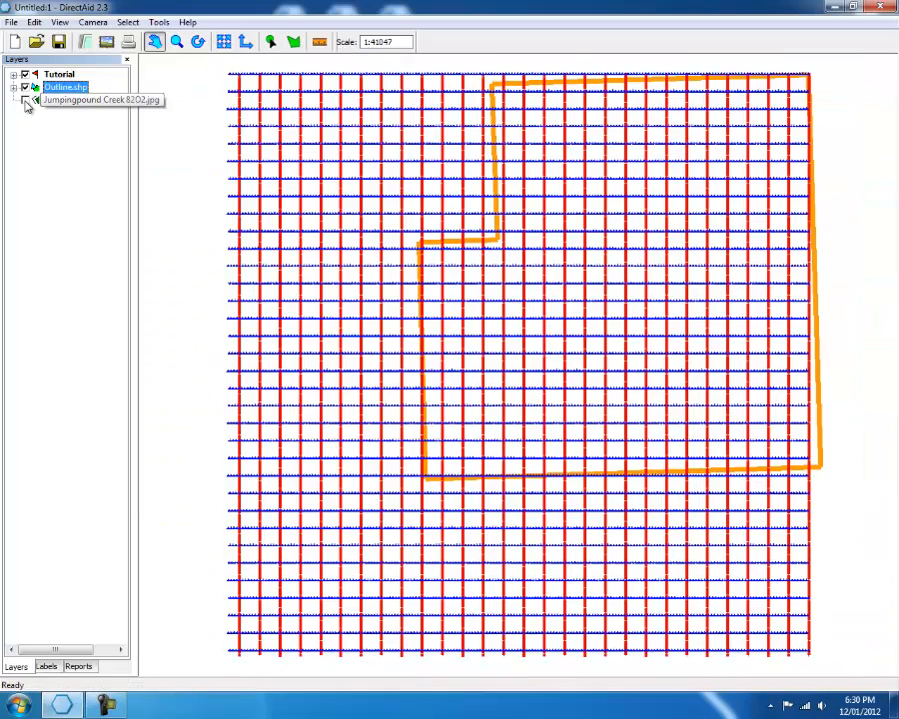
click(26, 100)
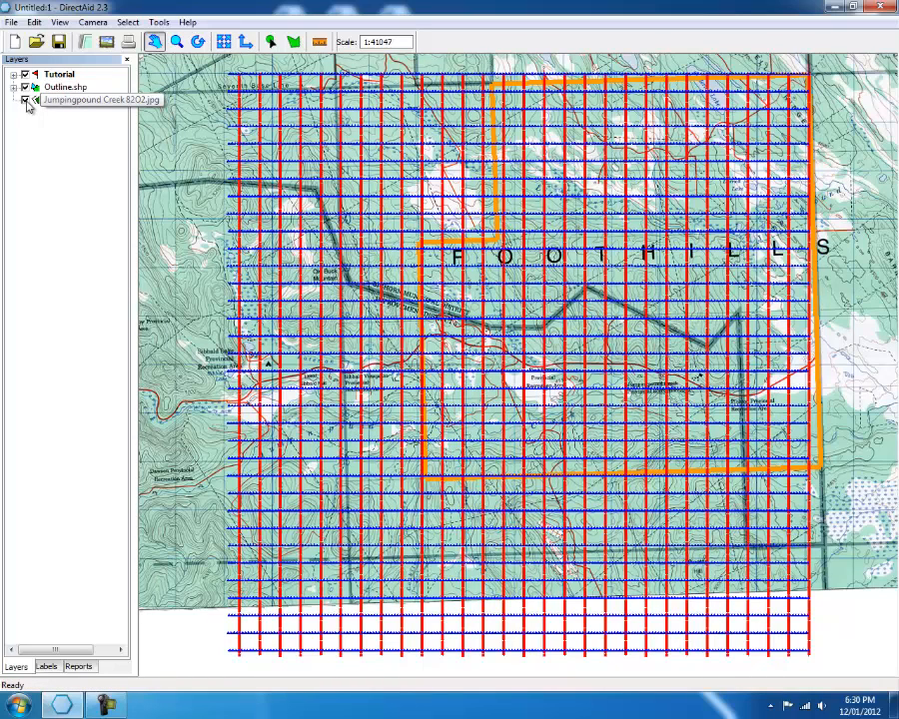